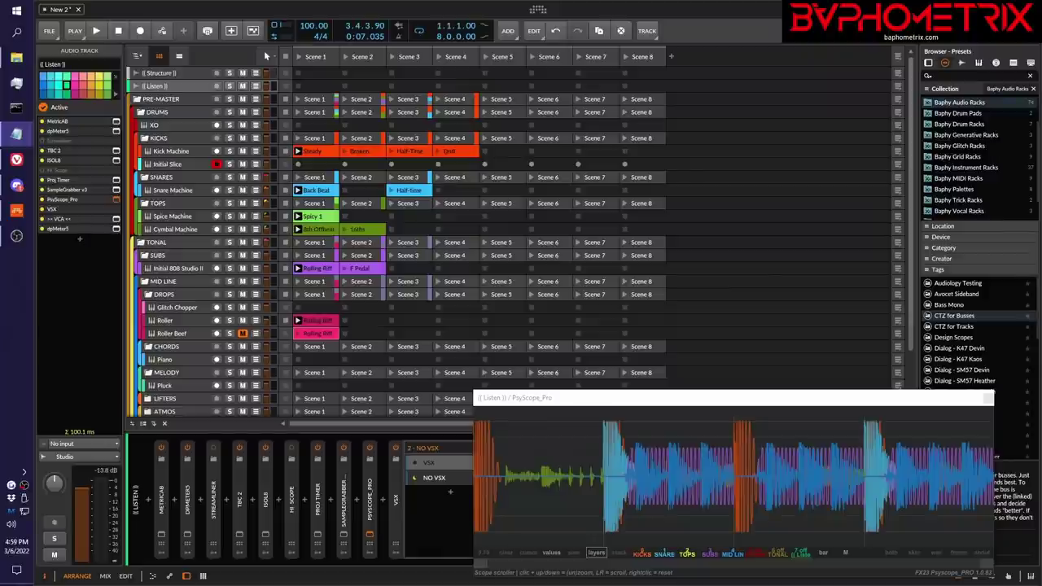
- Review the Mixing Loud with CTZ playlist in the browser and the episode topics in Notepad, ending back in Bitwig Studio
click(16, 159)
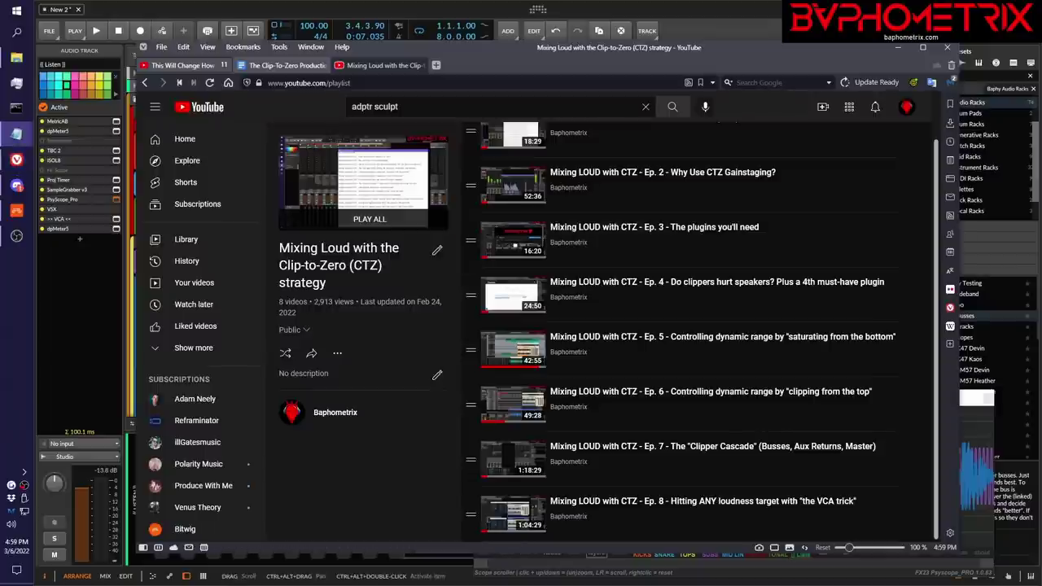
click(16, 133)
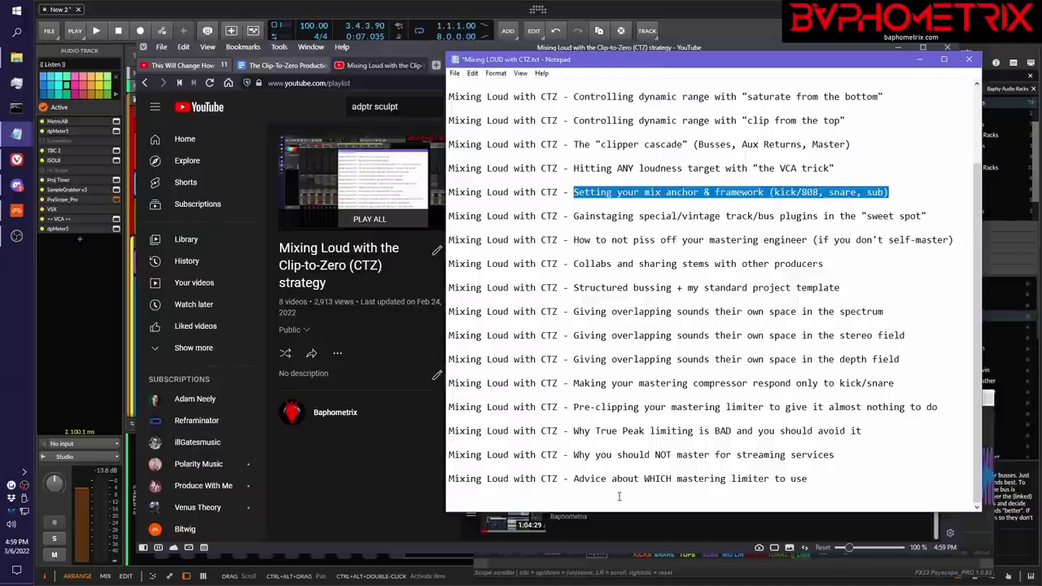
drag(771, 67, 1041, 67)
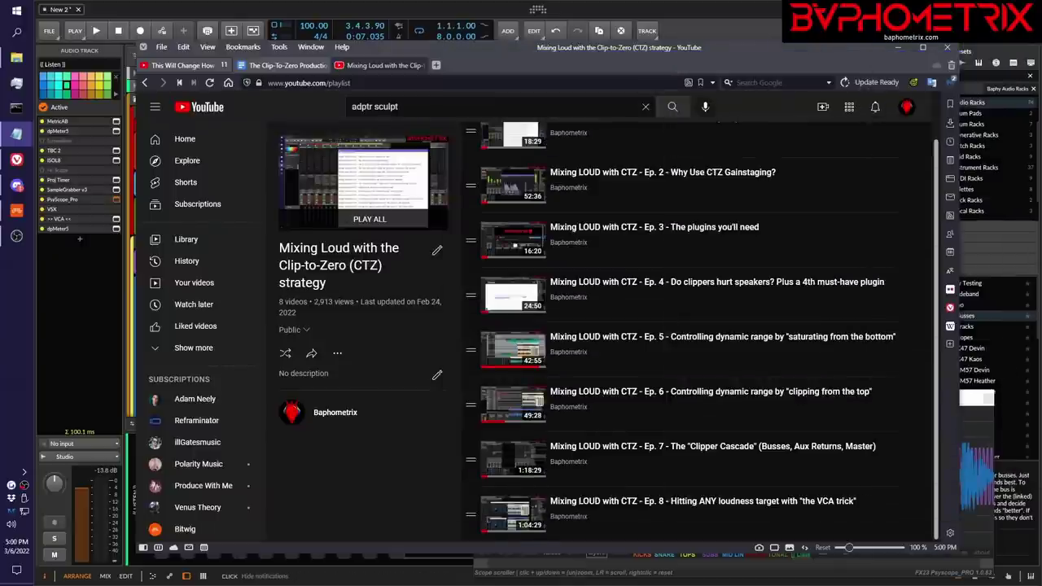
click(897, 47)
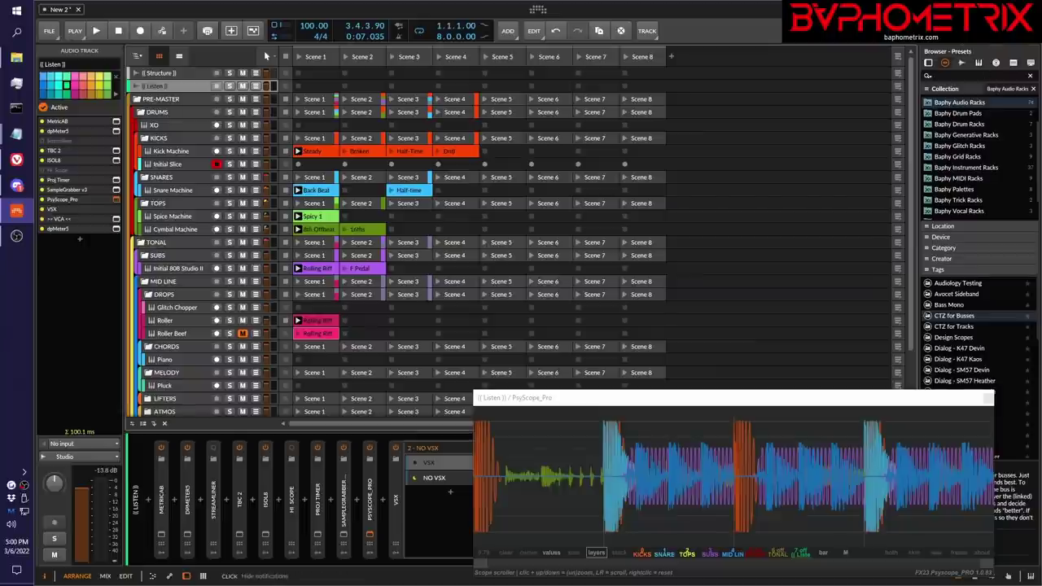
click(16, 158)
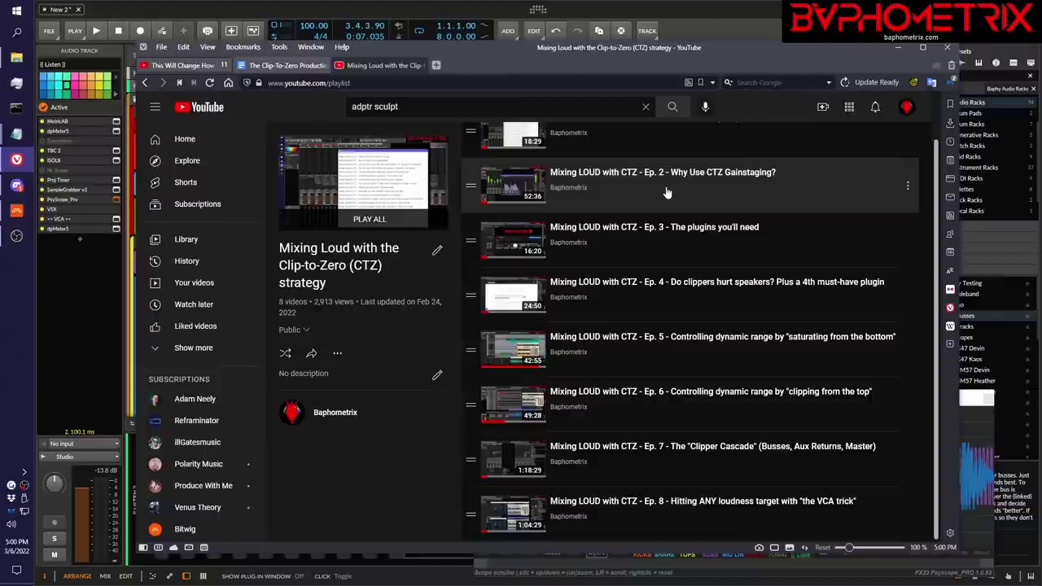
click(723, 13)
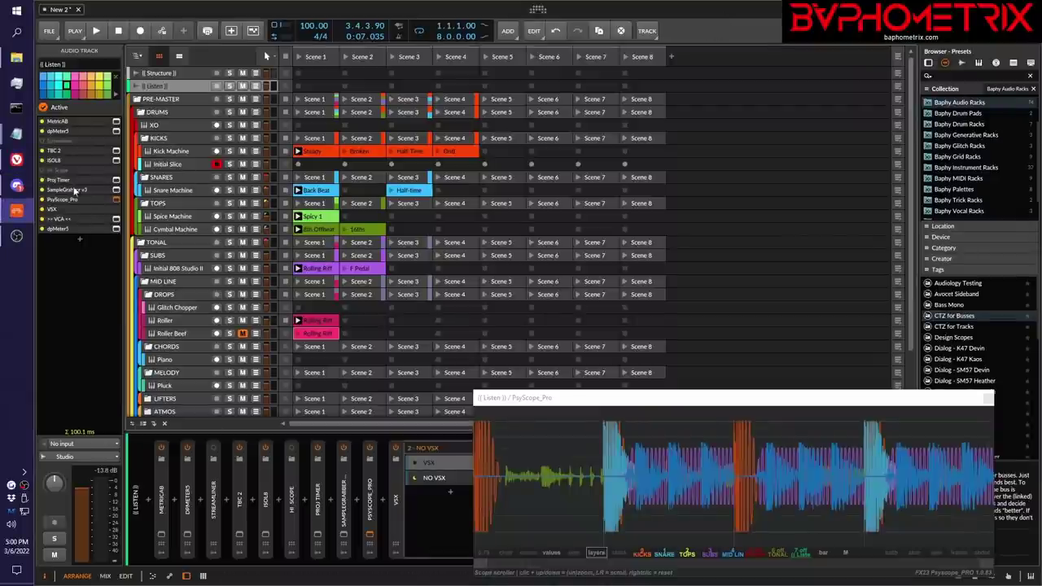
- Open MetricAB on the Listen track, switch it to the B reference Rezz x Kotek - Teleportal.wav, and audition it briefly
click(161, 536)
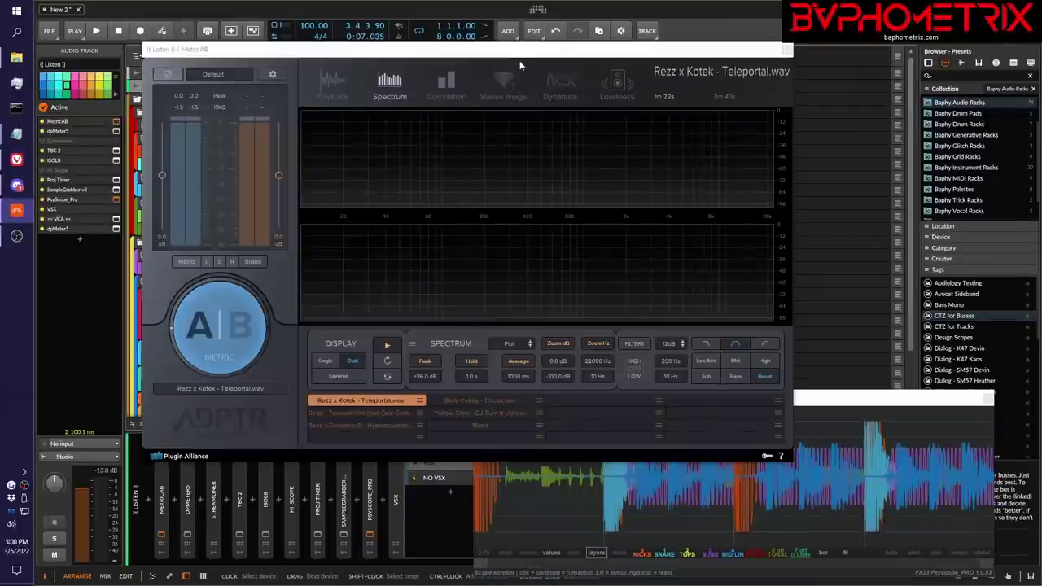
drag(523, 56, 703, 84)
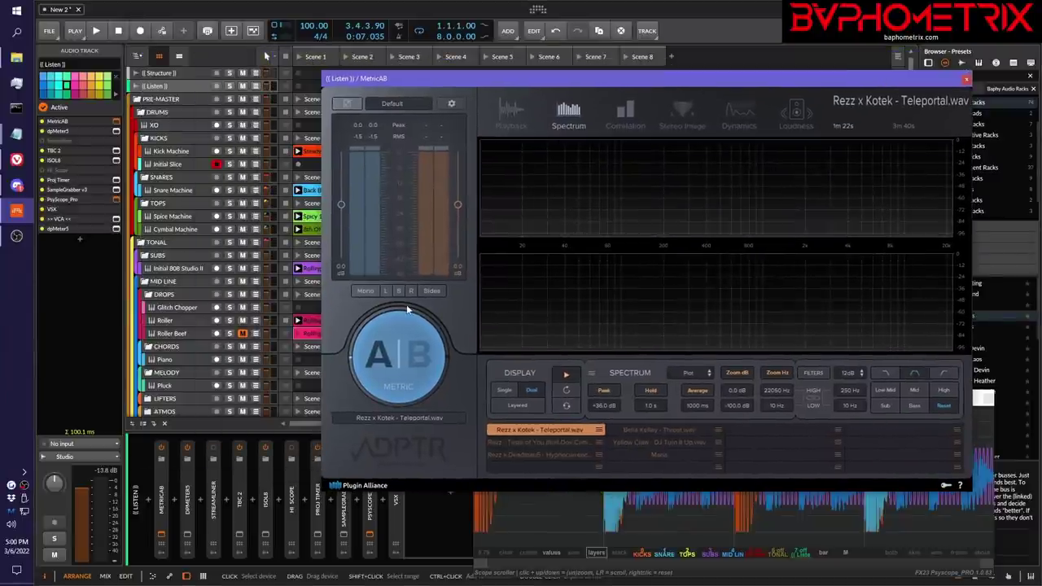
click(418, 365)
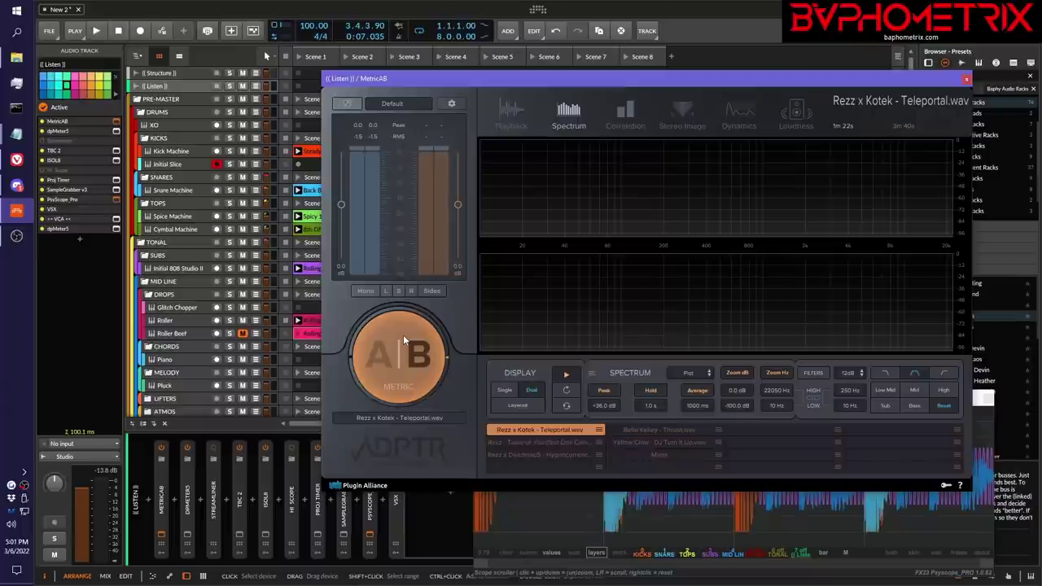
key(space)
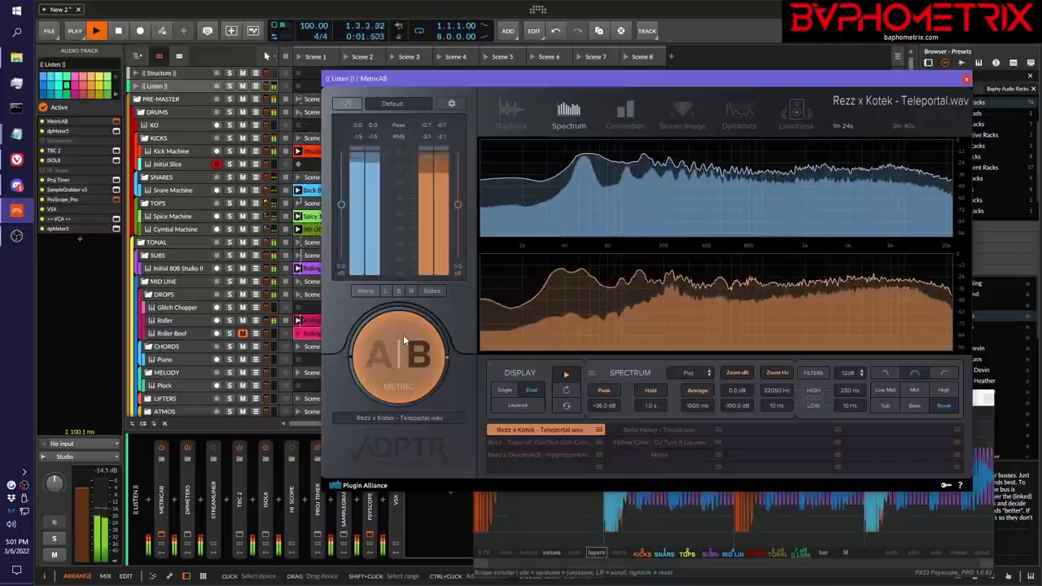
key(space)
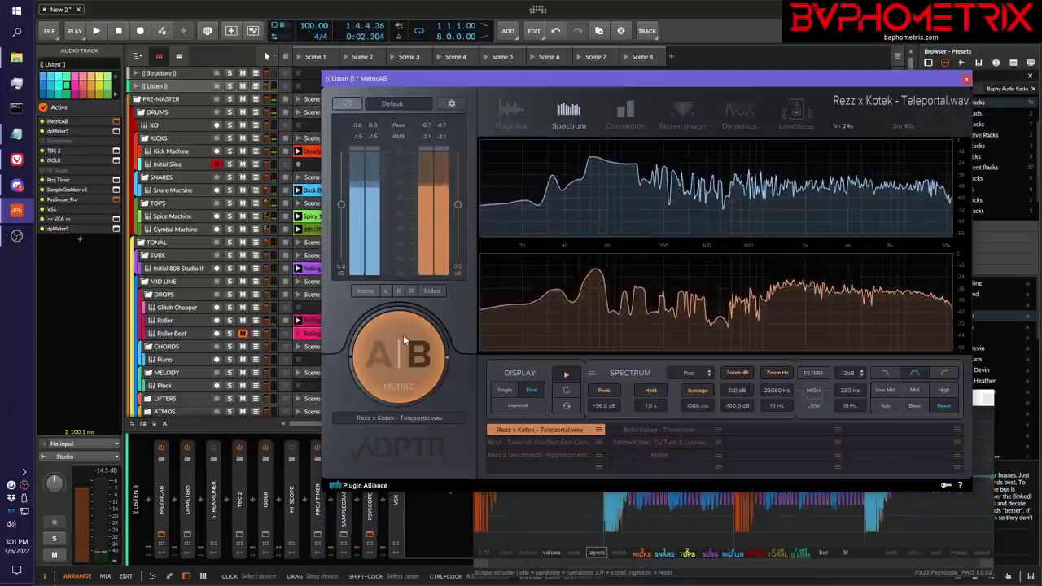
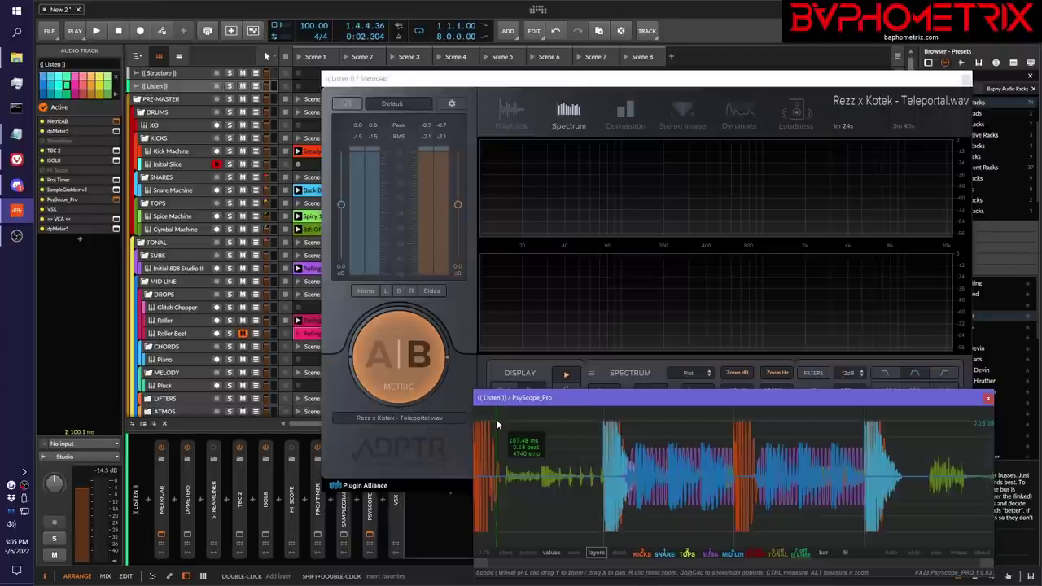
mouse_move(477, 79)
mouse_down()
mouse_move(518, 80)
mouse_move(497, 75)
mouse_up()
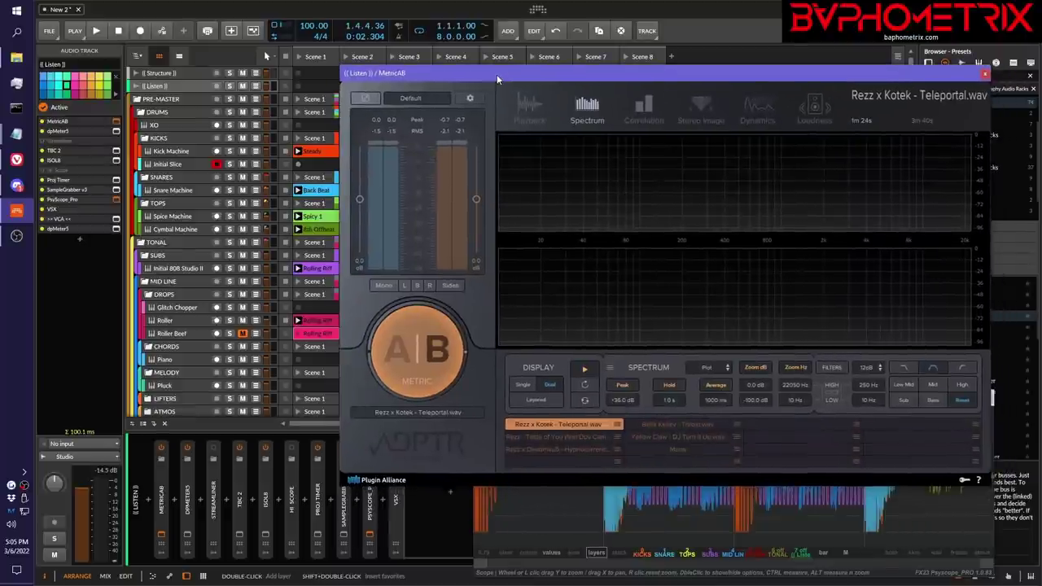
click(417, 350)
click(417, 350)
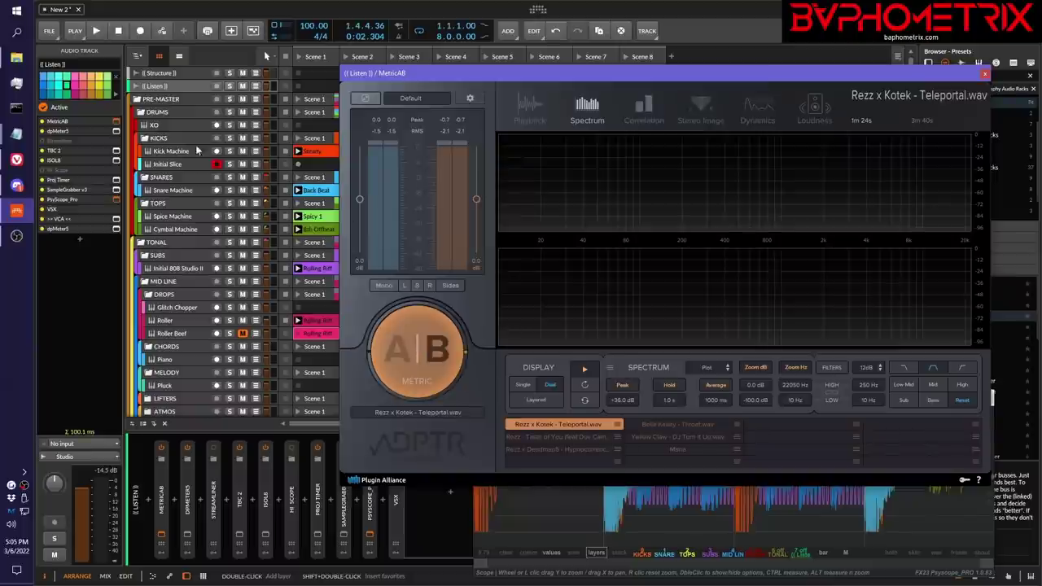
- Open the XO drum plugin on the XO track and examine its Kick 2 and Snare samples
click(178, 128)
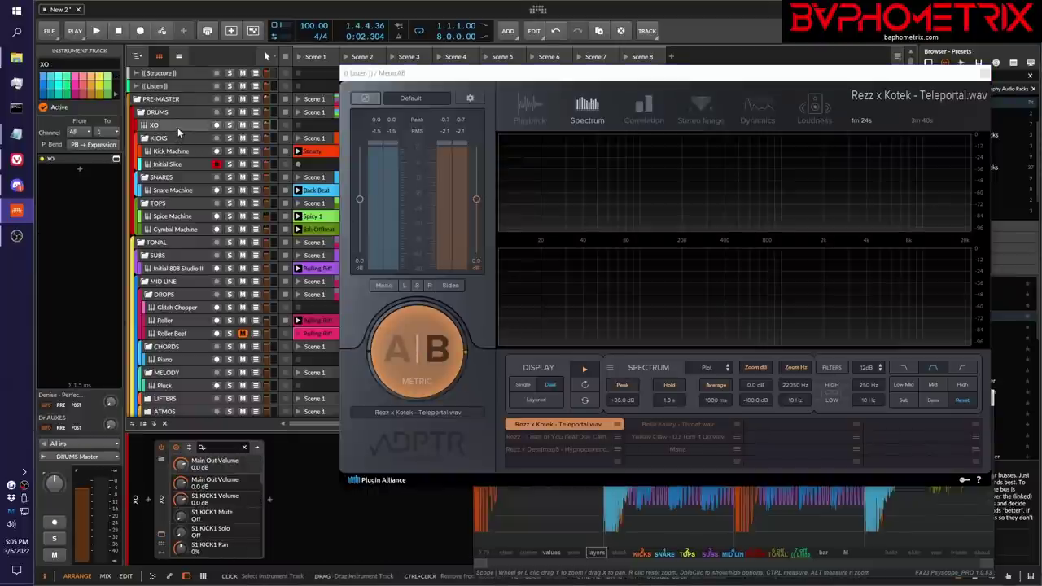
click(161, 535)
drag(341, 80, 208, 79)
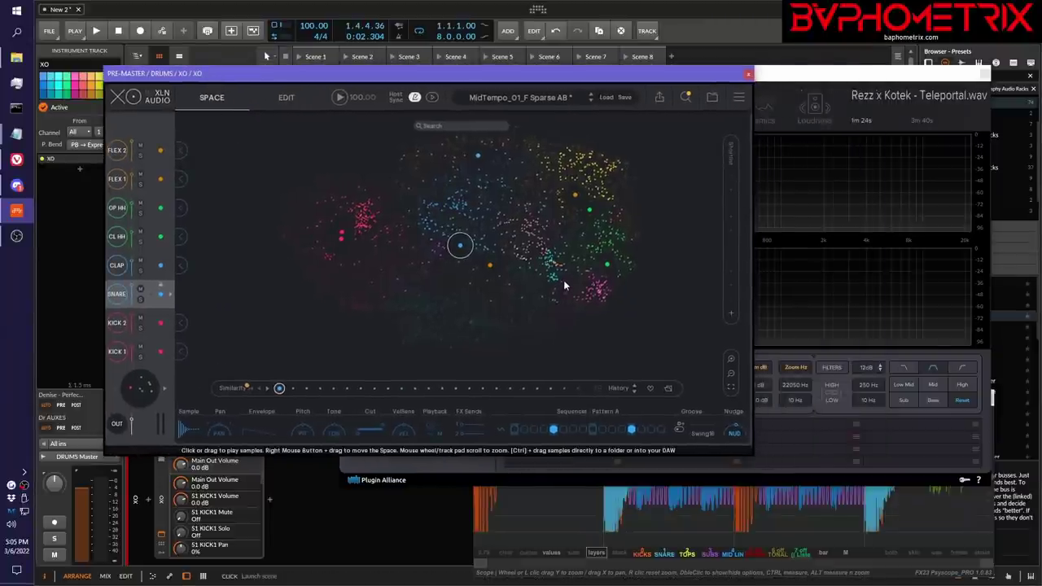
click(266, 328)
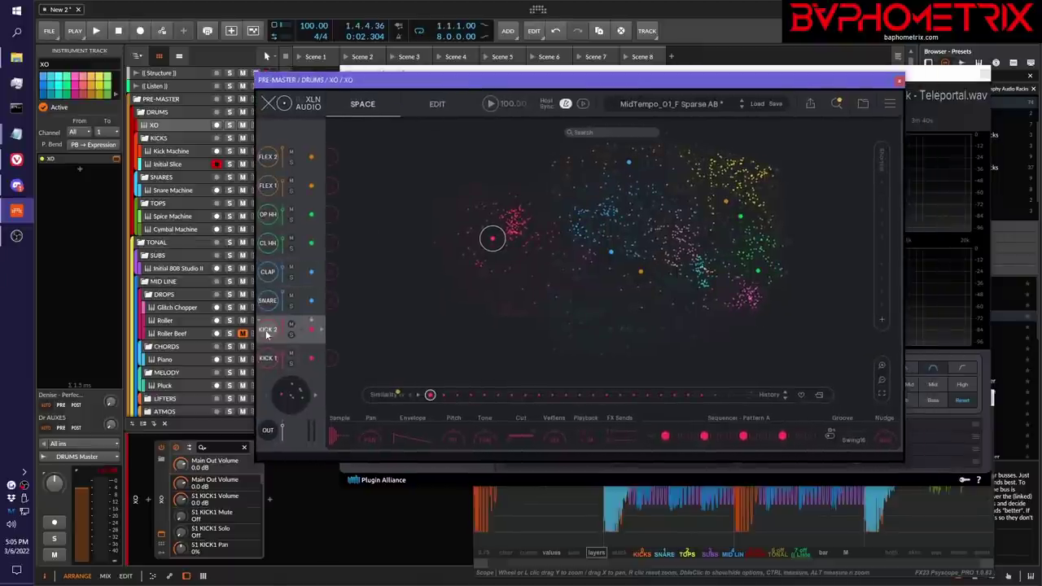
click(267, 300)
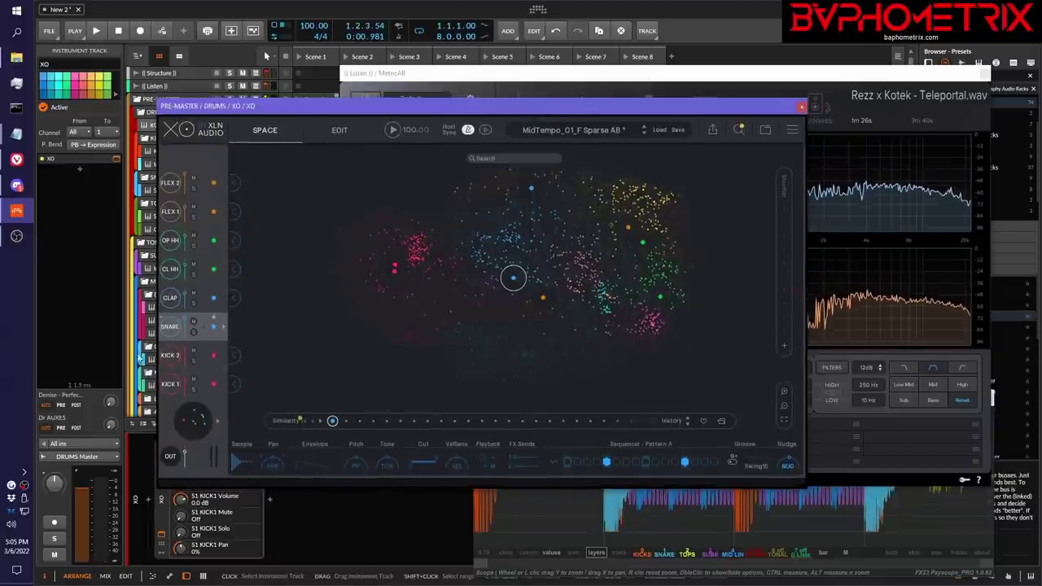
- Return to MetricAB and audition an earlier section of the Teleportal reference, stopping after a few beats
click(797, 73)
click(422, 358)
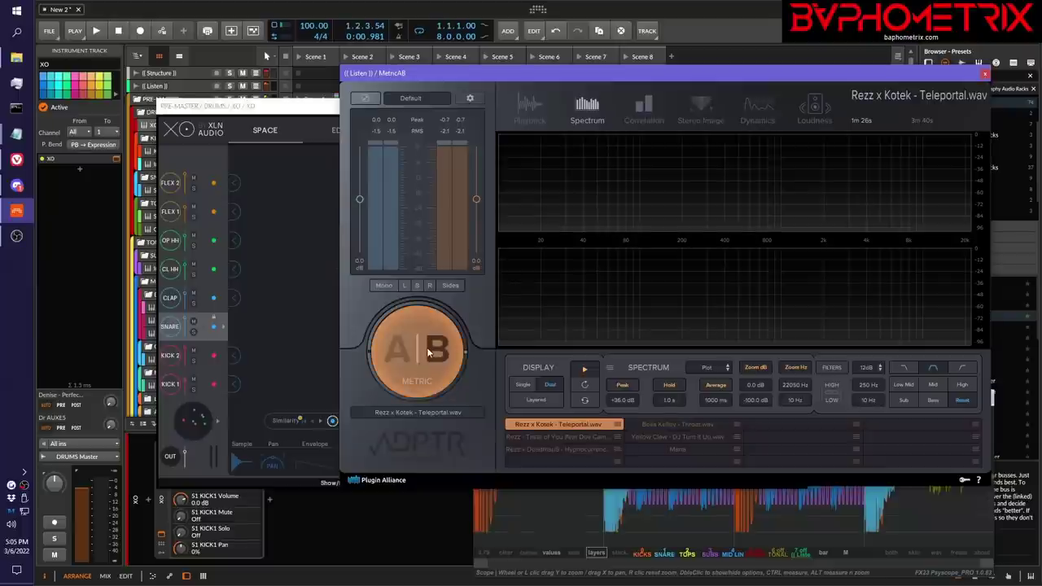
key(space)
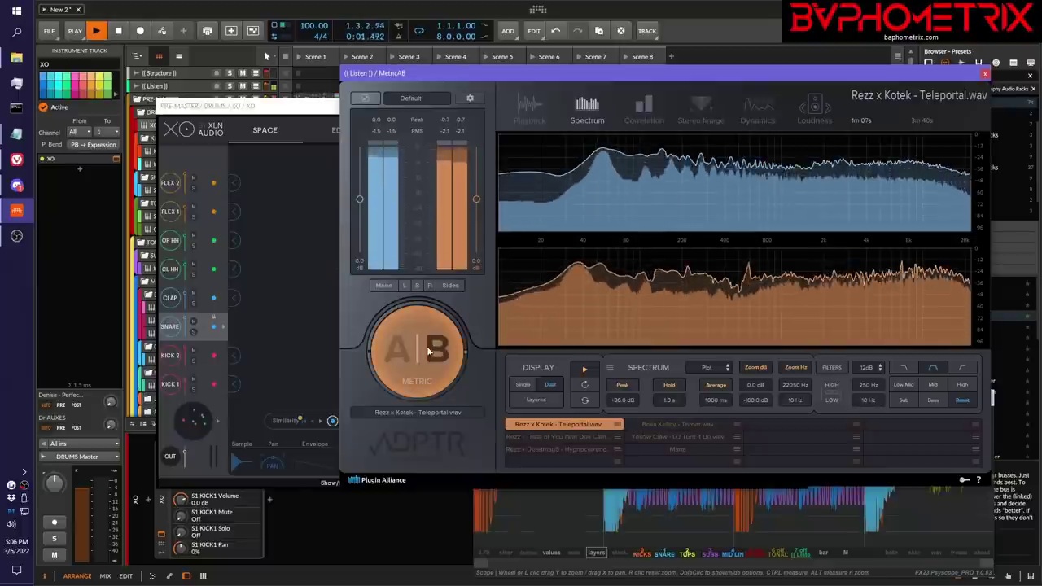
key(space)
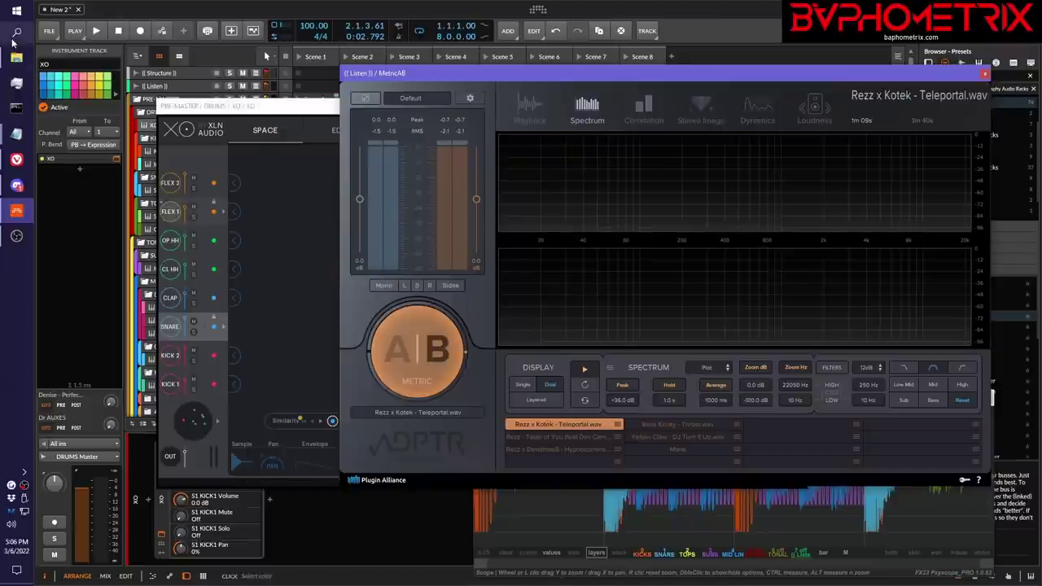
- Switch to iZotope RX 7 Audio Editor and try exporting the selected Teleportal section as a 32-bit float WAV, then leave the editor
click(16, 10)
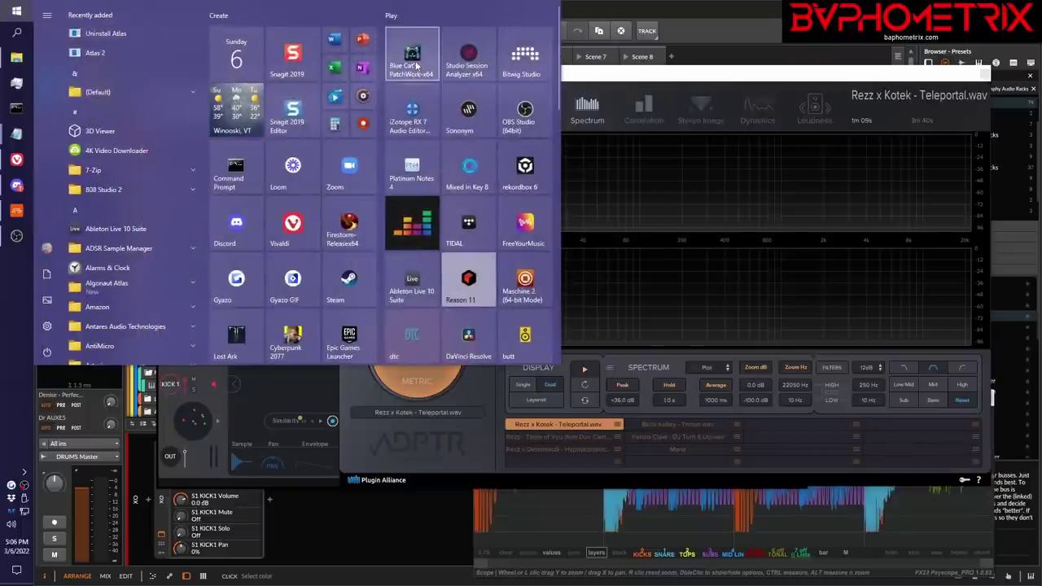
click(423, 112)
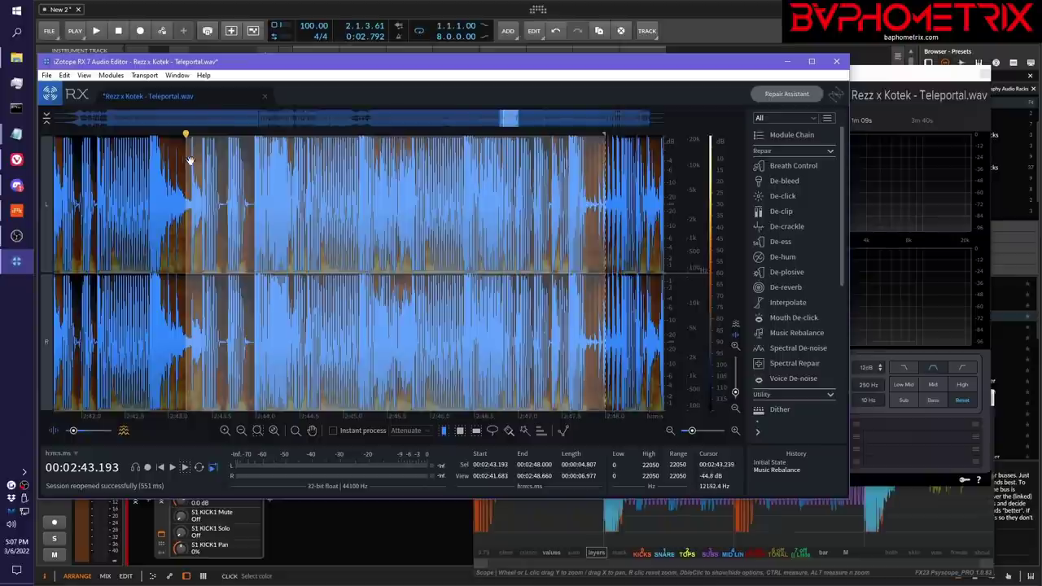
click(46, 74)
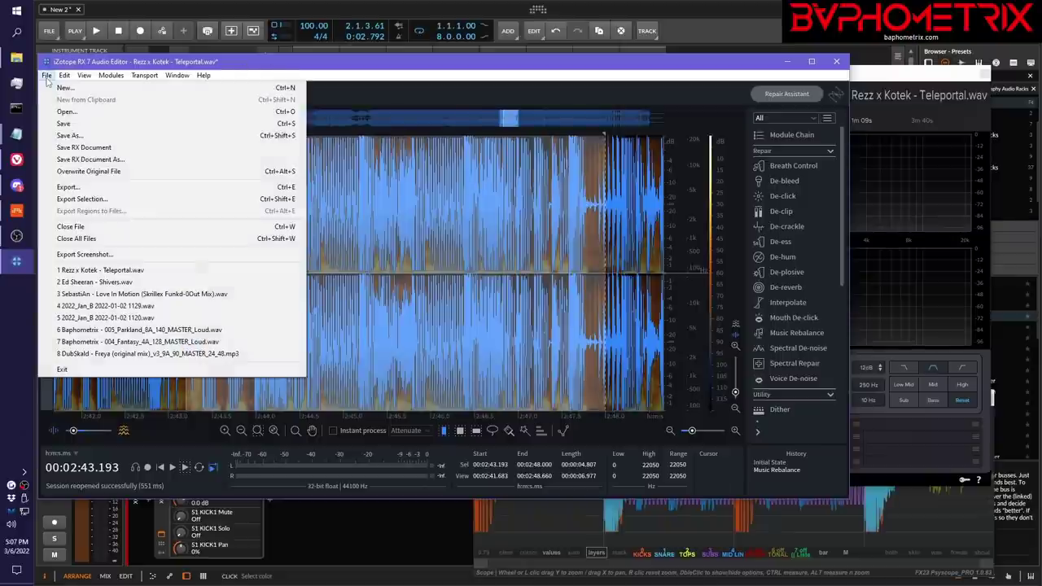
click(72, 201)
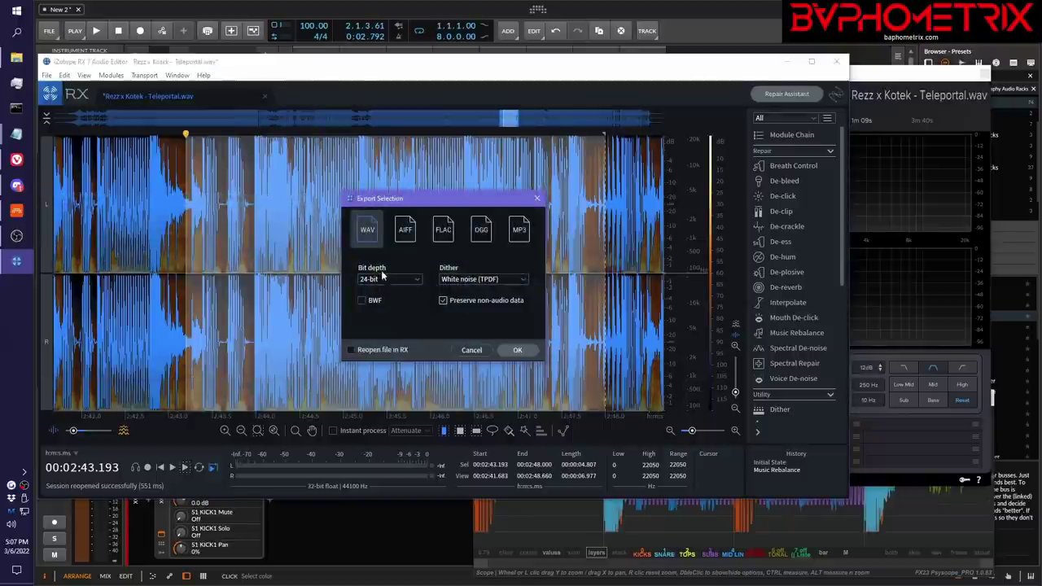
click(414, 282)
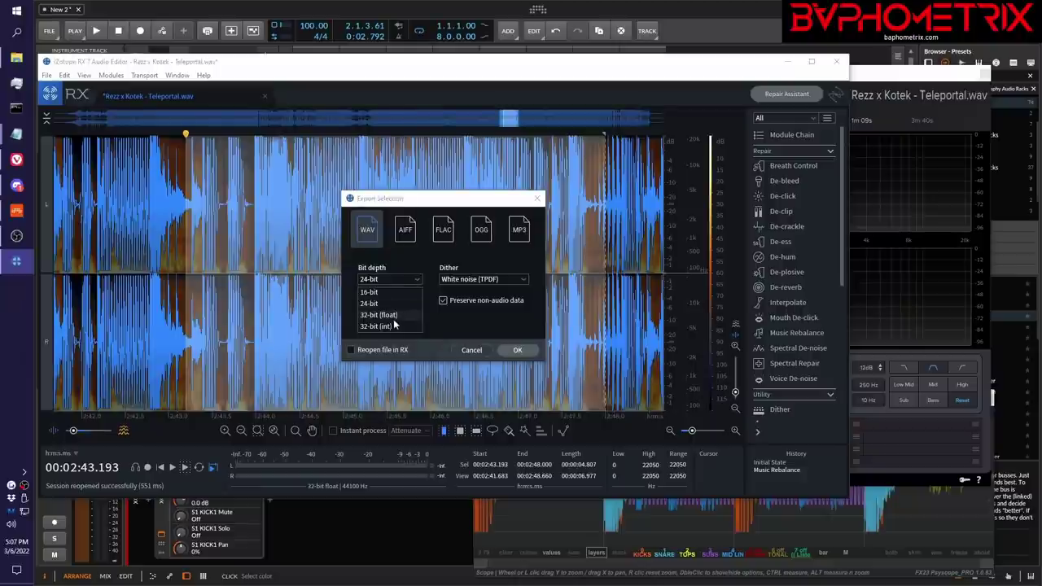
click(391, 316)
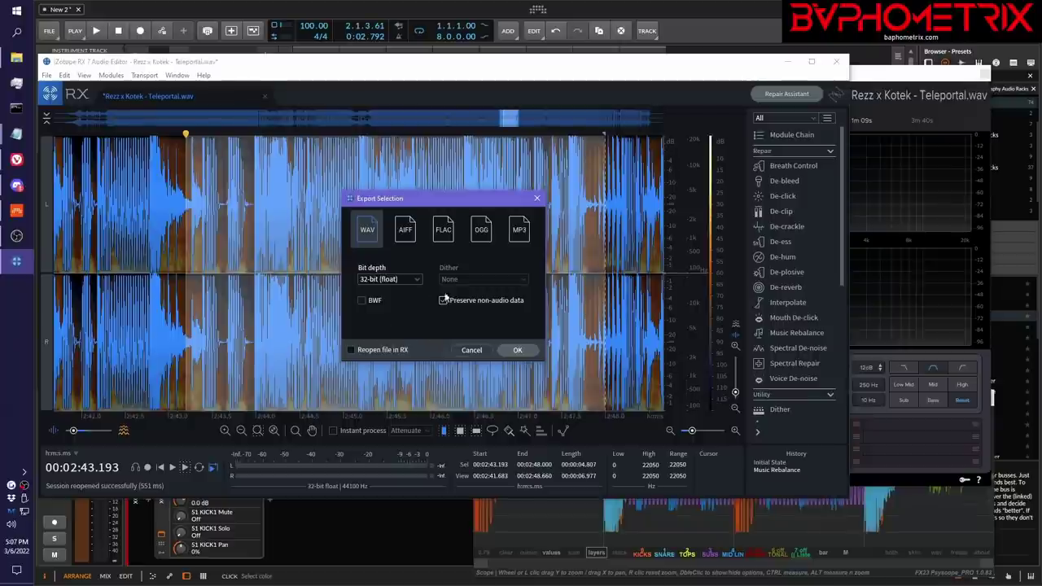
click(537, 200)
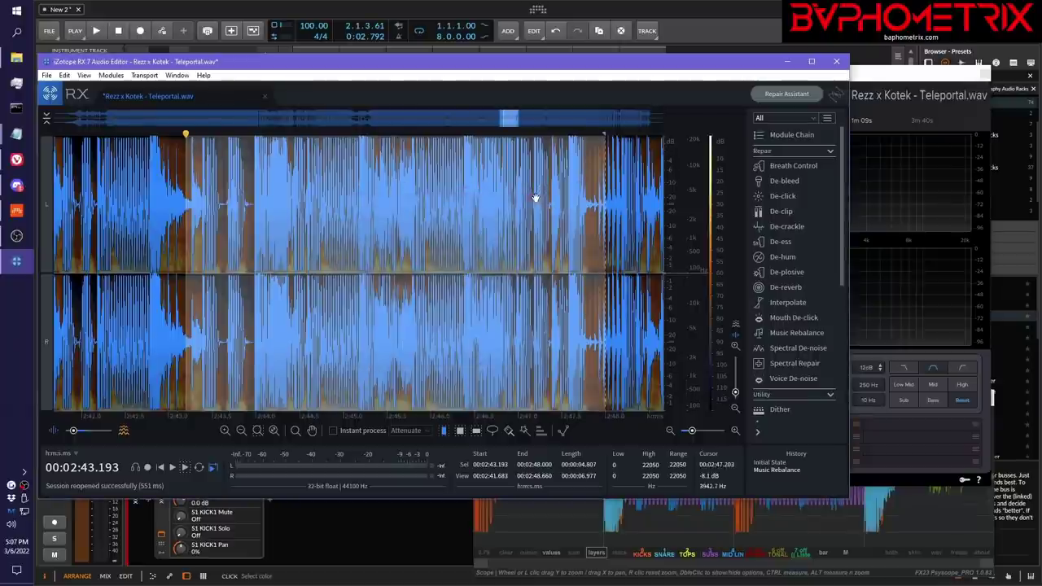
click(829, 64)
- Open the Initial Slice plugin on its track in the KICKS group and audition the D4 slice near the sample's end
drag(239, 110, 405, 103)
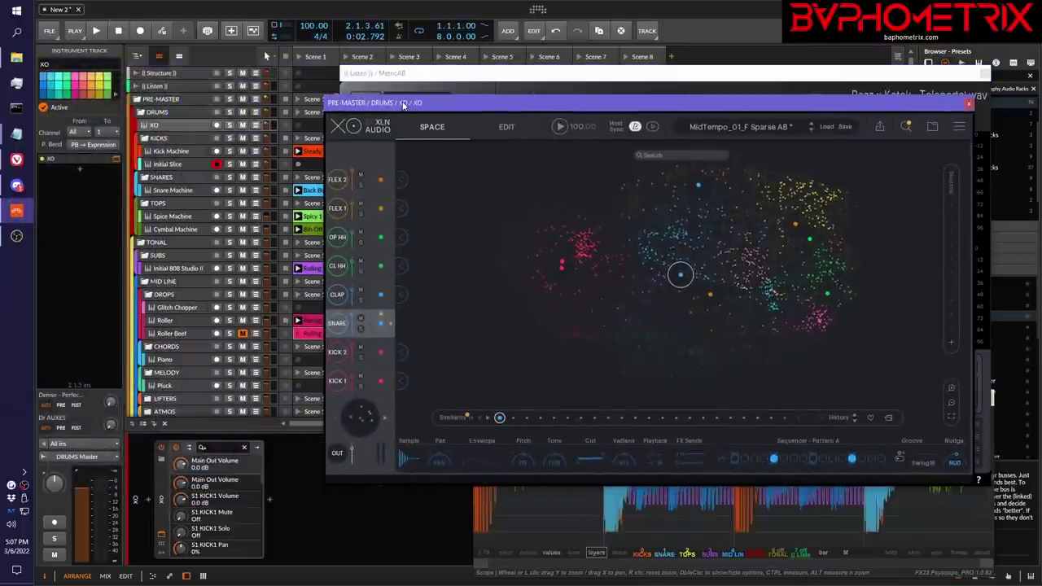
click(193, 16)
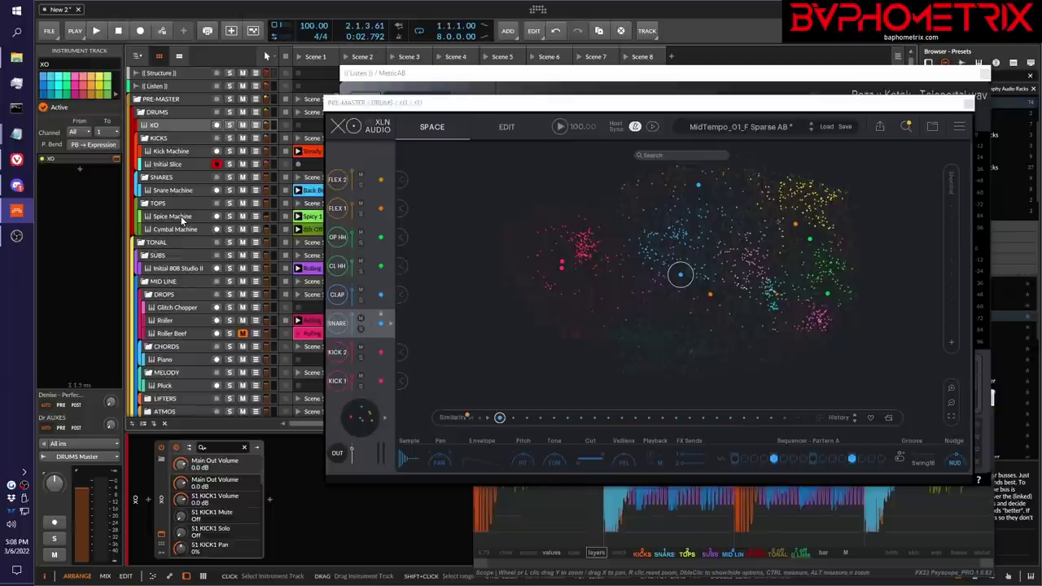
click(184, 167)
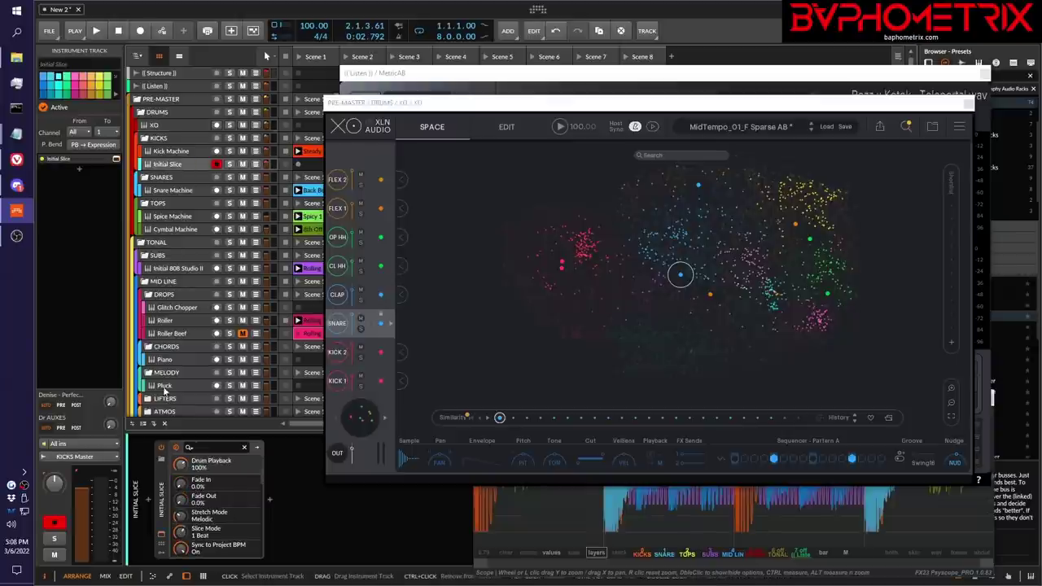
click(161, 536)
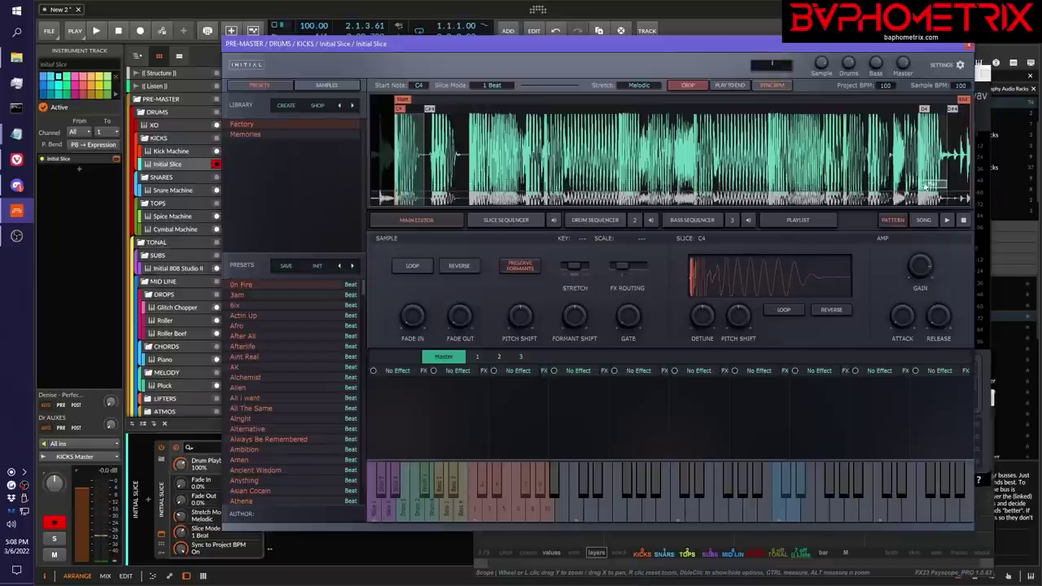
click(928, 188)
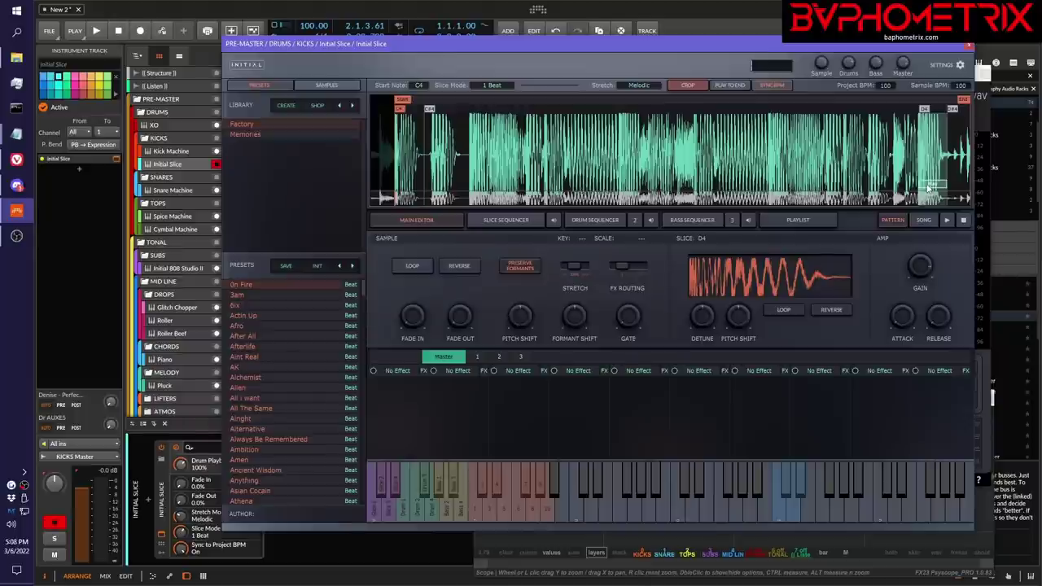
drag(761, 43, 941, 37)
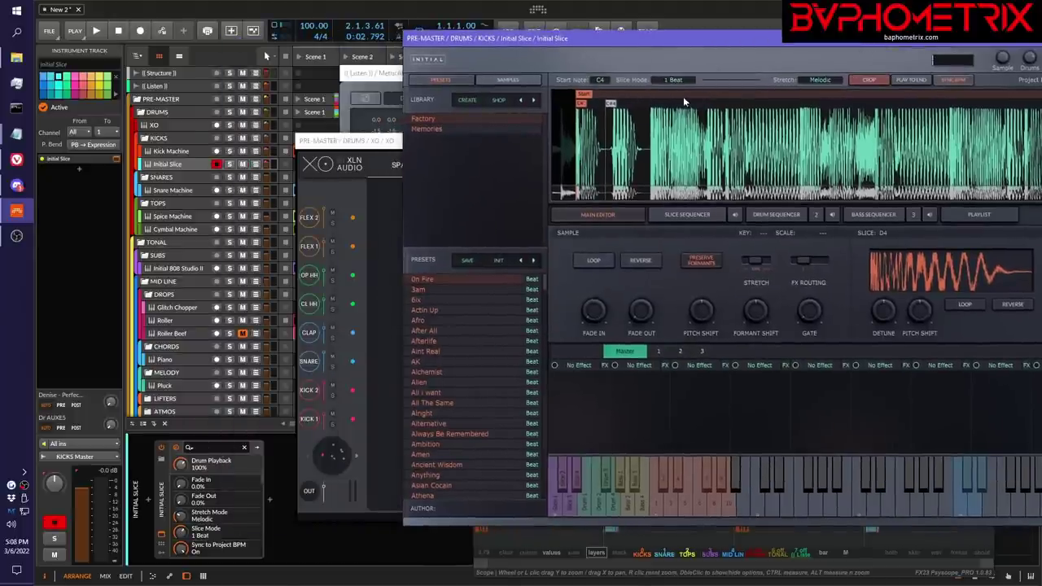
drag(750, 38, 612, 29)
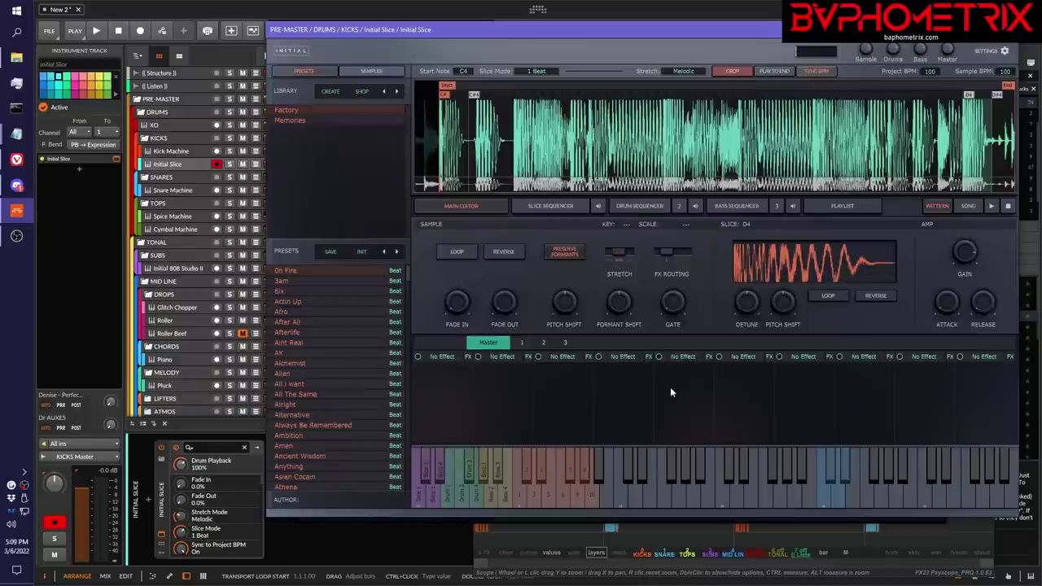
- Audition the C4 slice at the sample's start and compare it with the D4 slice near its end in Initial Slice
click(673, 472)
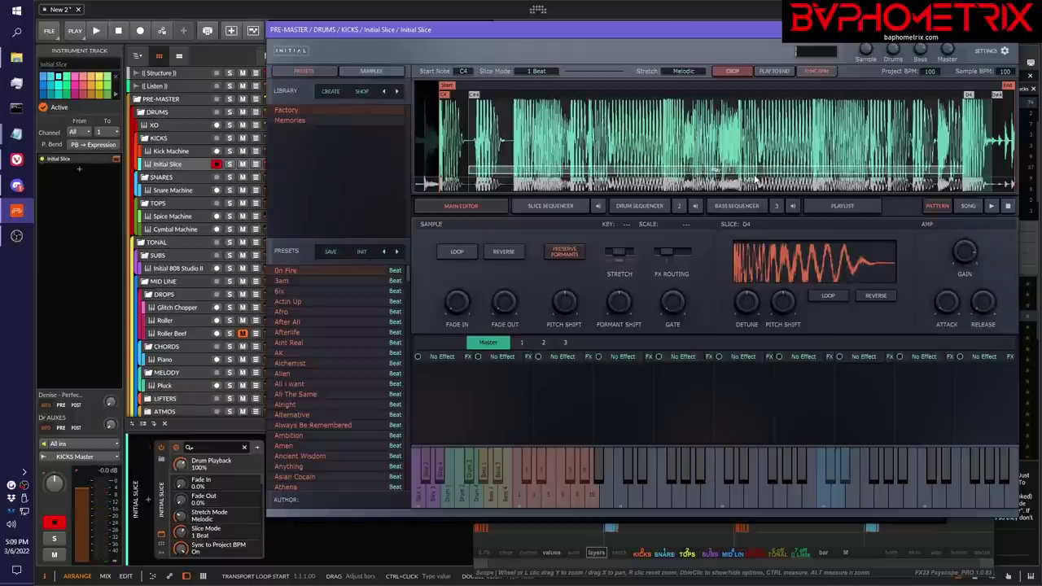
click(655, 173)
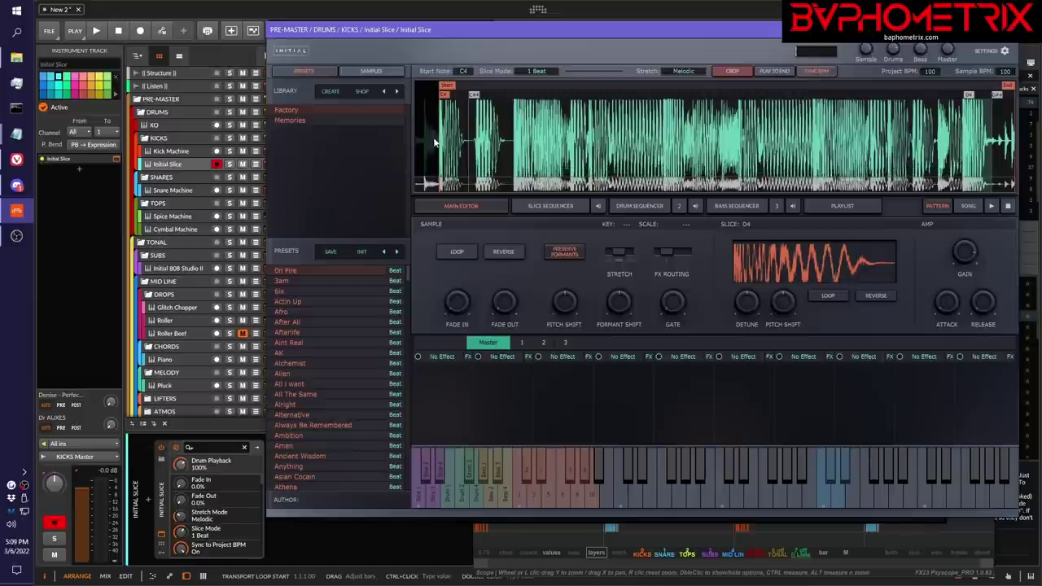
click(740, 262)
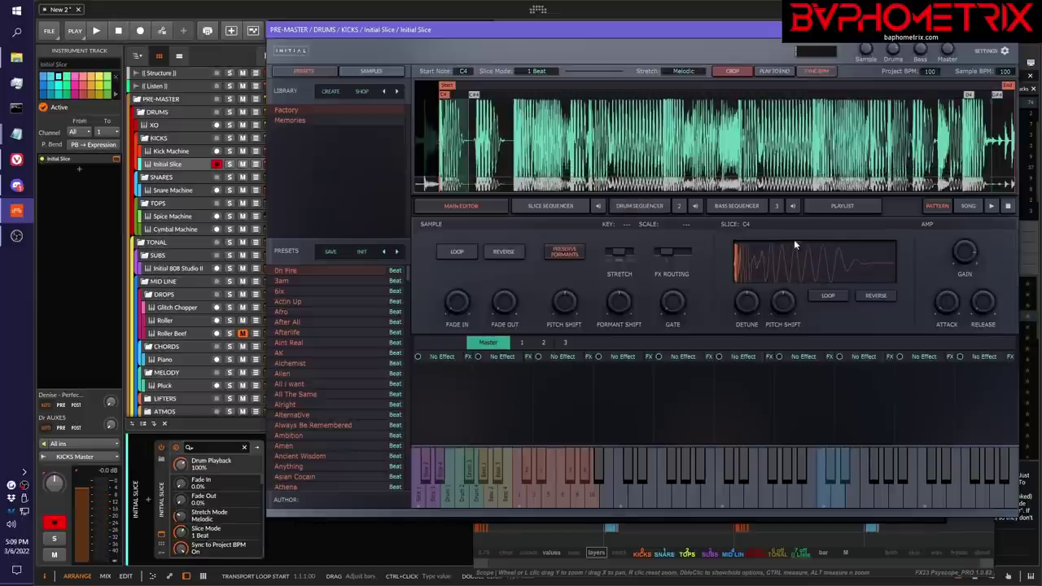
click(980, 151)
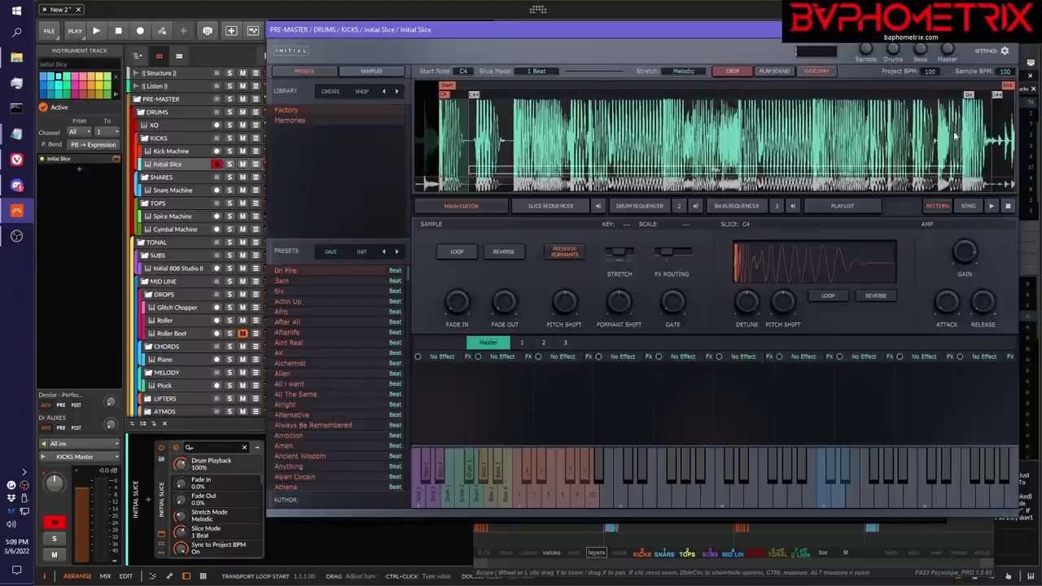
click(979, 143)
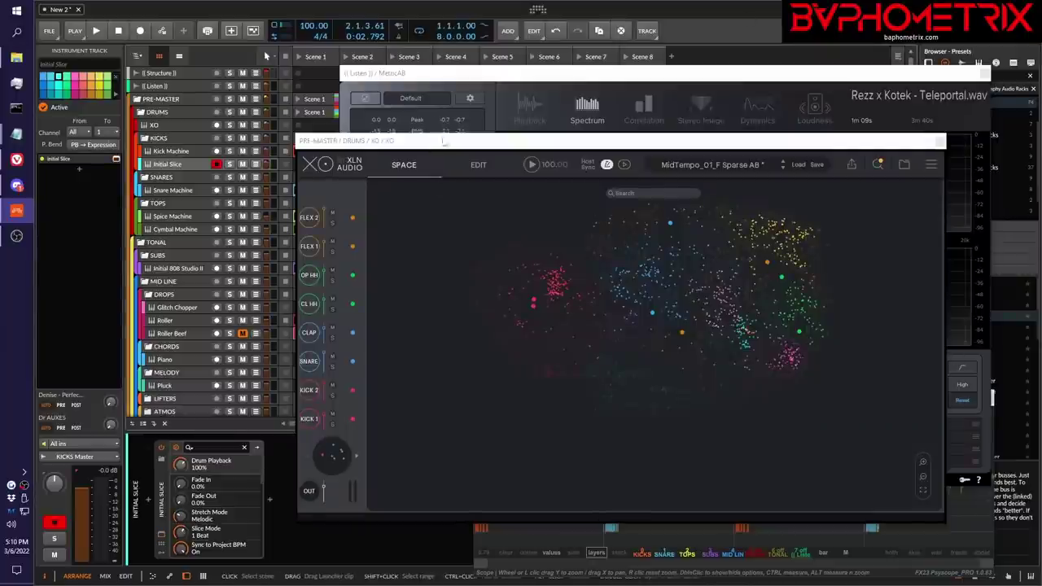
- Return to the XO plugin and examine the sample folders in its search and filter settings, down to the MidTempo folder
drag(443, 144, 346, 104)
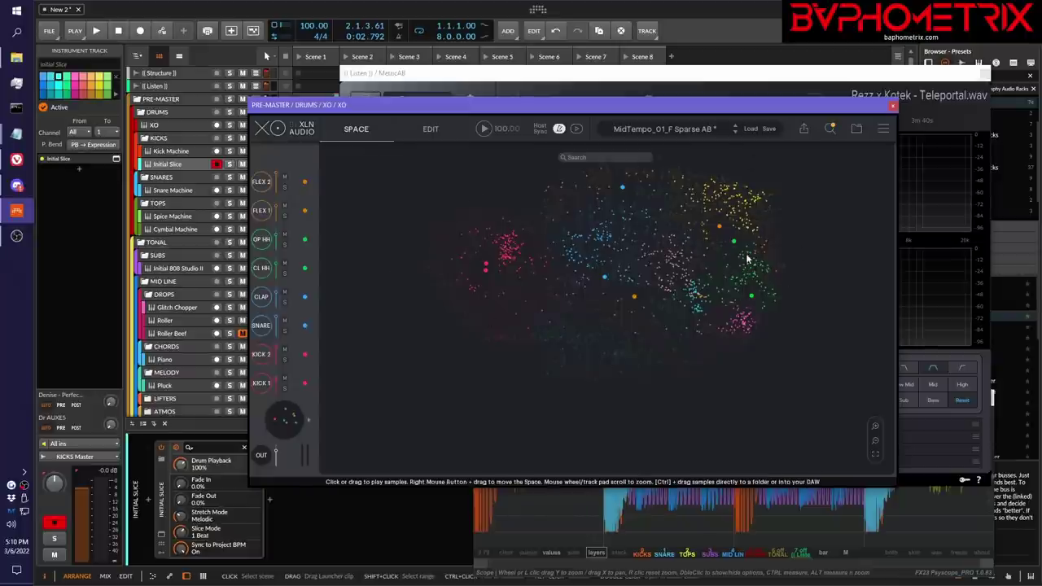
click(829, 128)
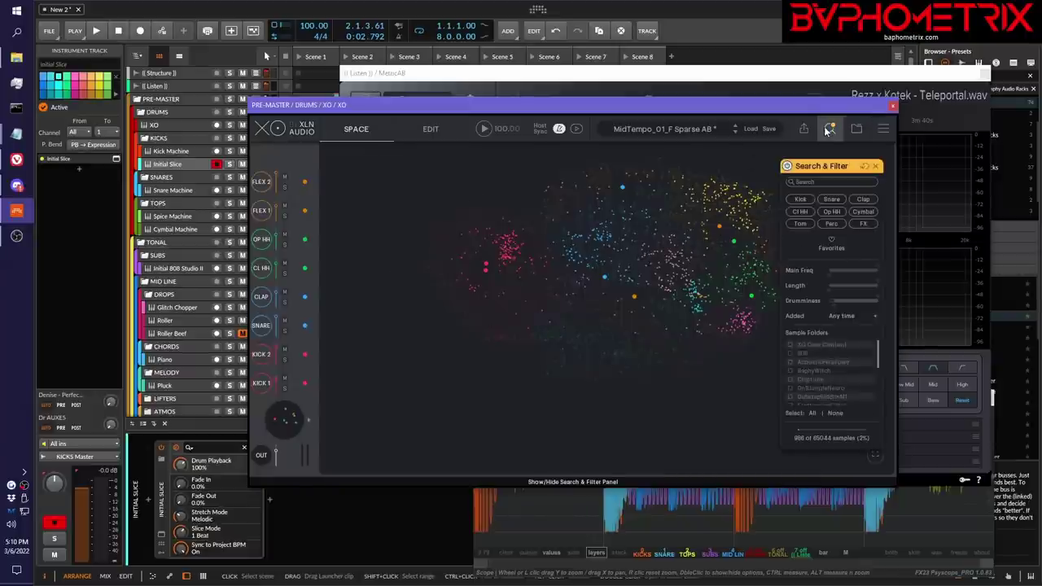
scroll(823, 353, down, 5)
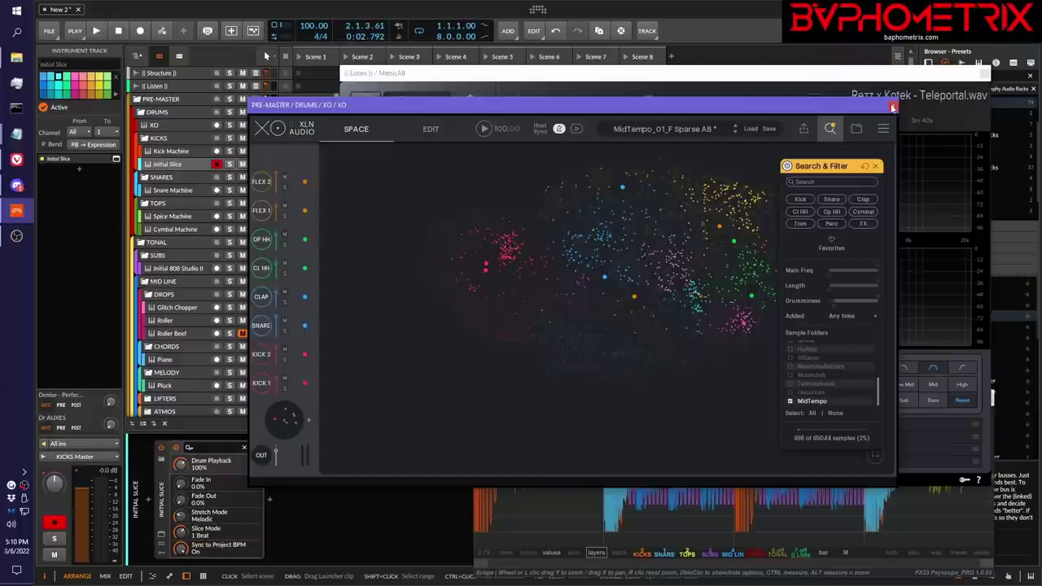
drag(825, 108, 832, 137)
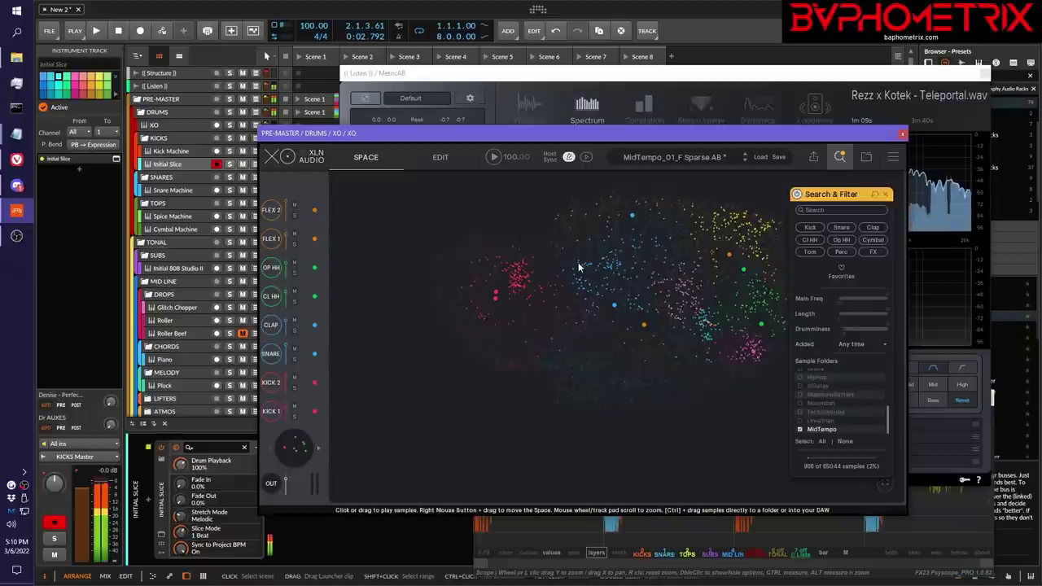
- Examine the Kick 2 slot in XO's Space and Edit views, glancing at MetricAB before returning to XO
click(272, 386)
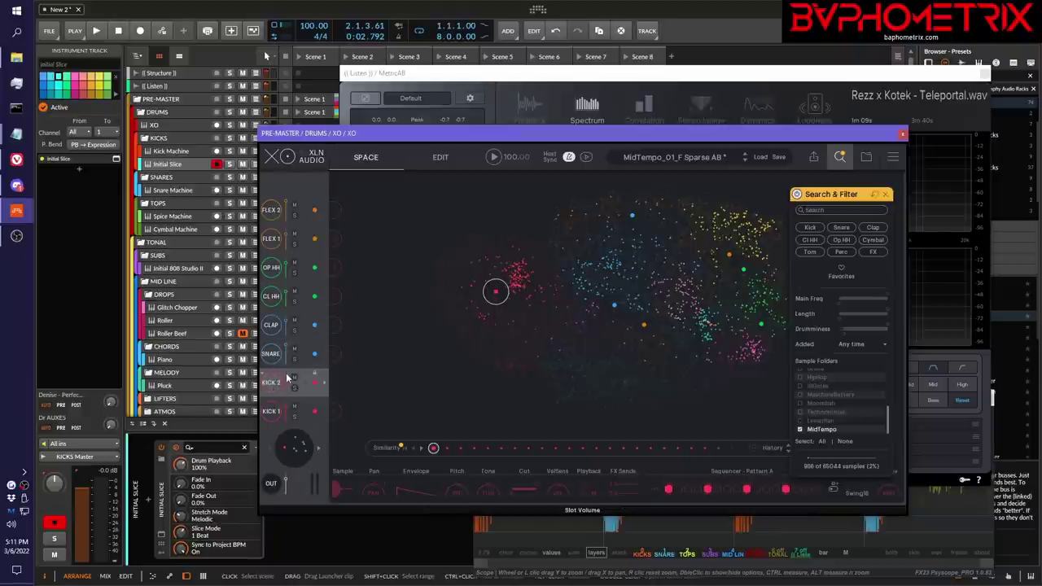
click(439, 160)
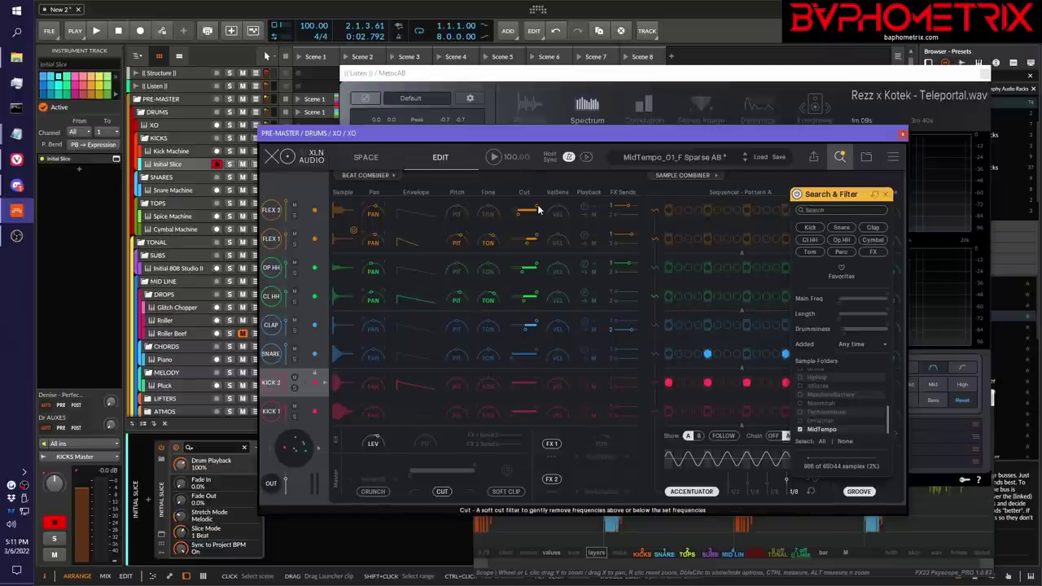
click(376, 159)
click(514, 73)
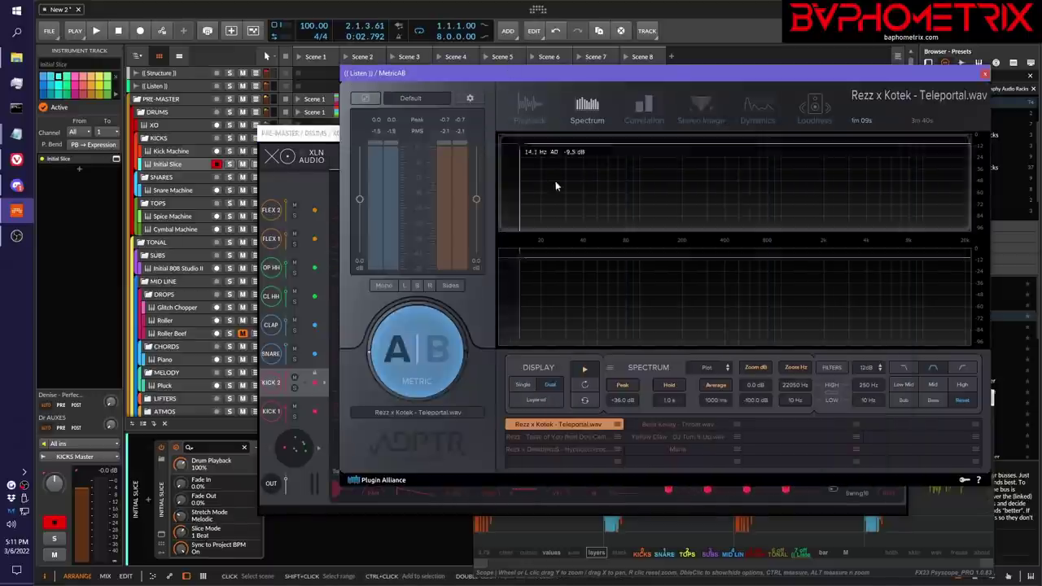
click(332, 129)
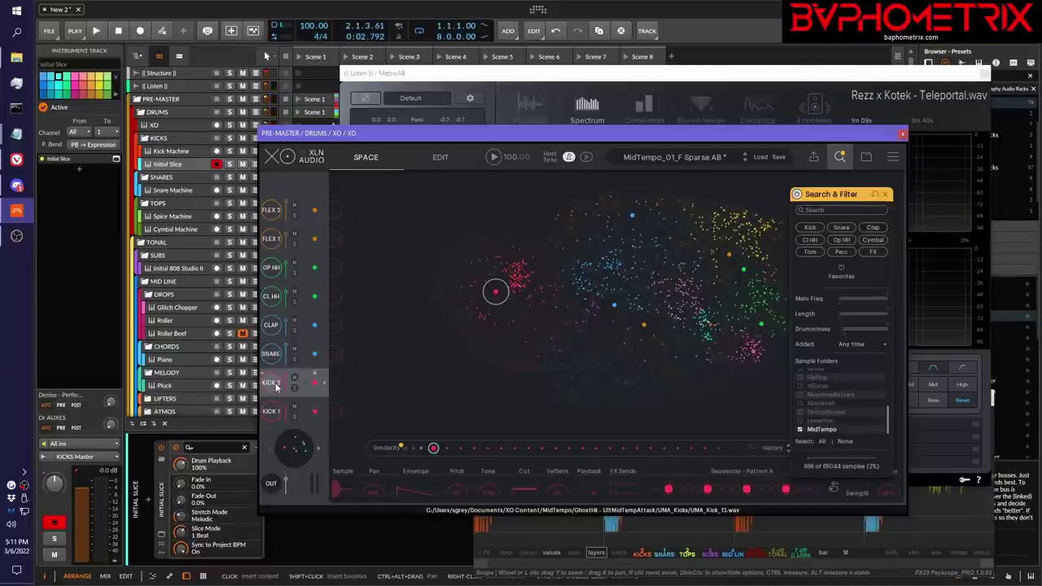
- Try exporting XO's raw Kick 2 sample to the Kick Machine drum pads, and close the WAV and MIDI export
drag(395, 134, 525, 102)
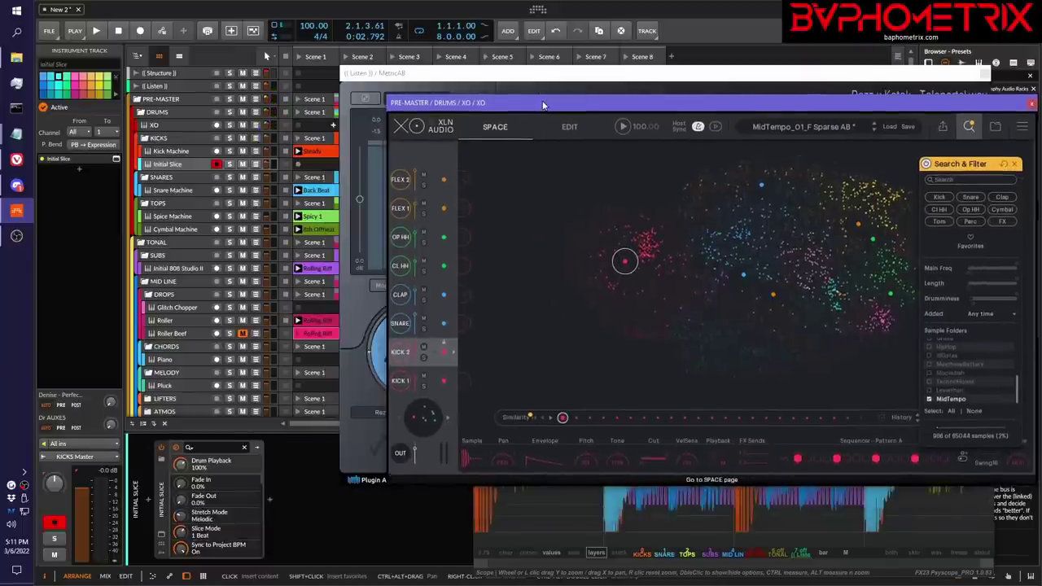
click(163, 153)
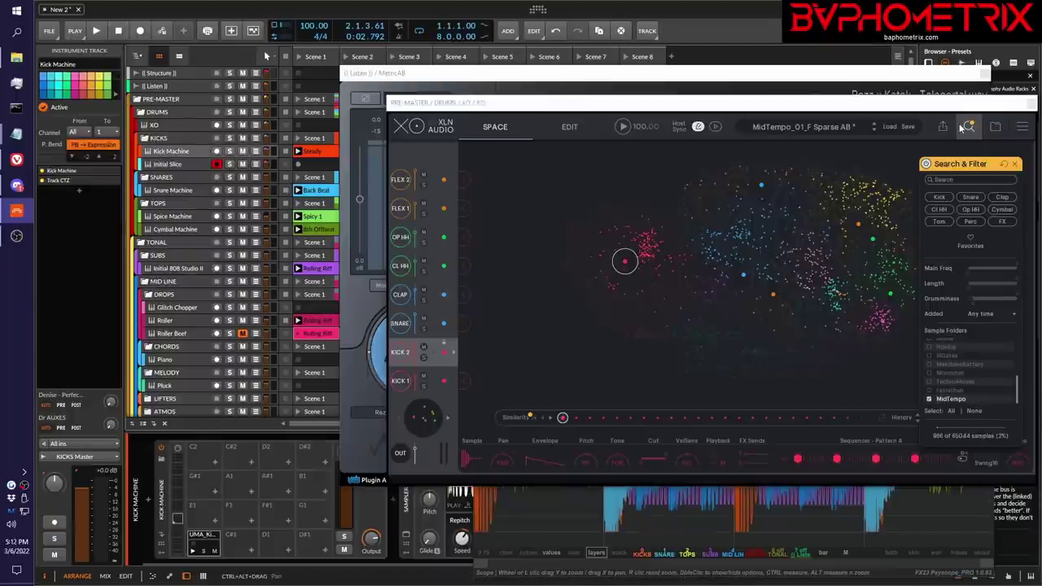
click(942, 126)
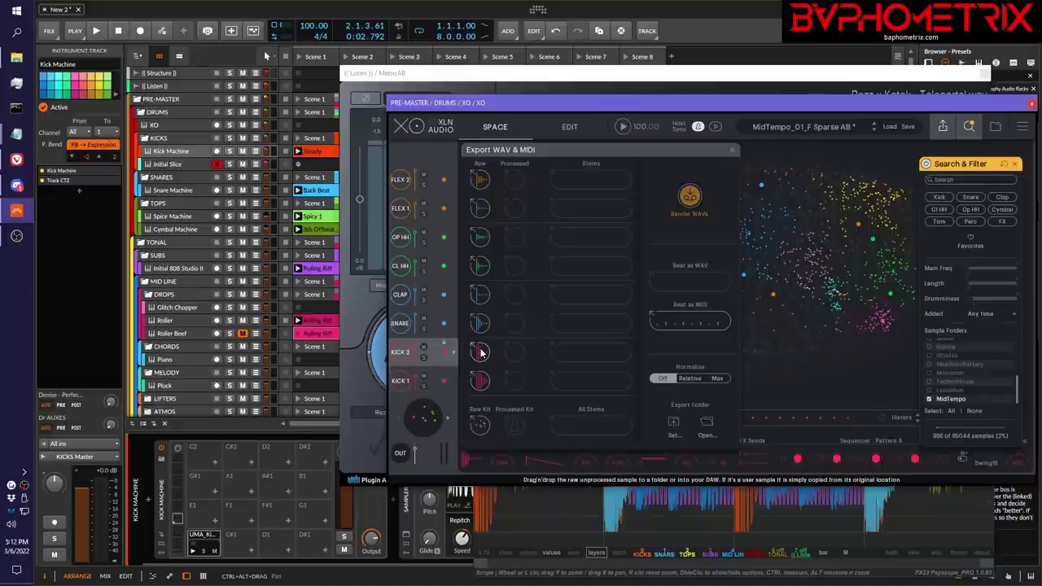
drag(480, 350, 241, 511)
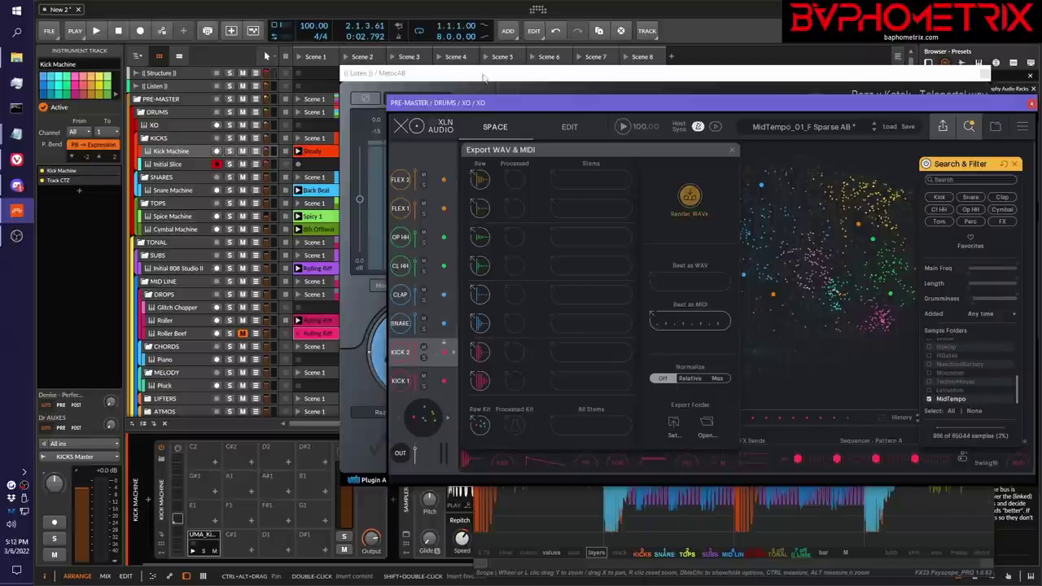
click(732, 150)
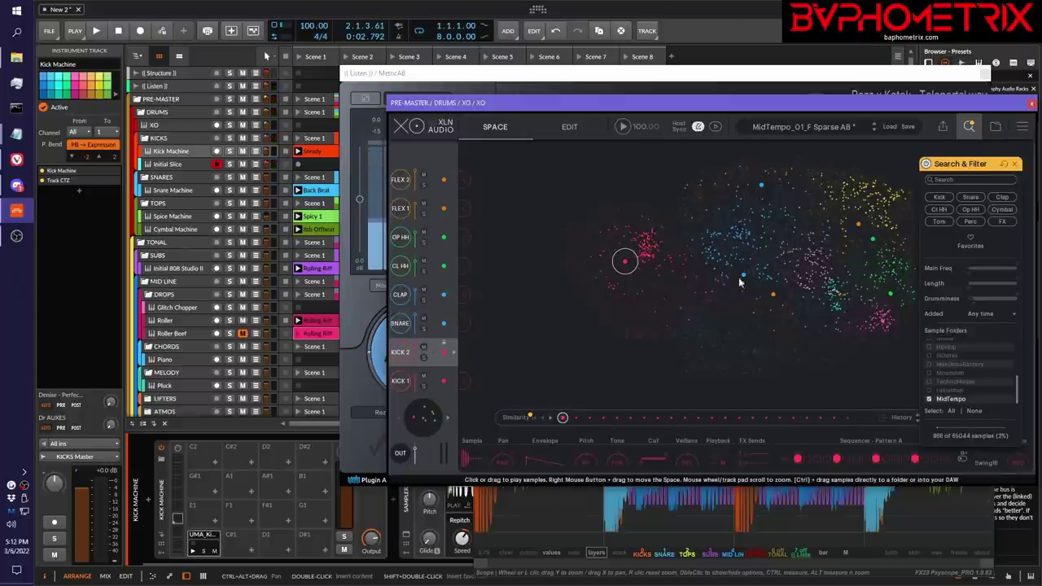
- Examine XO's WAV export for the Snare slot alongside the Snare Machine track's drum pads, and close the export
click(399, 325)
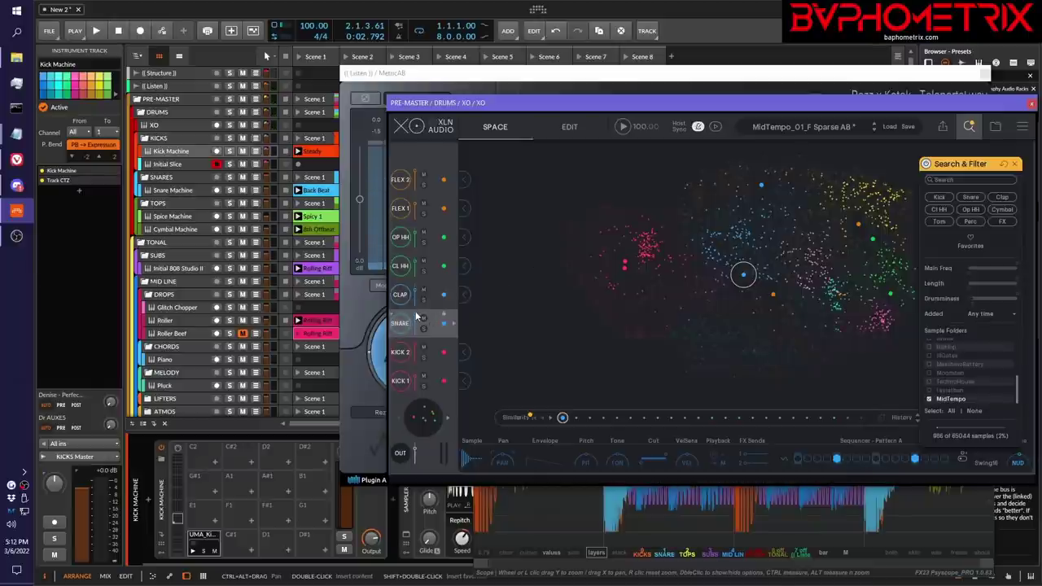
click(941, 127)
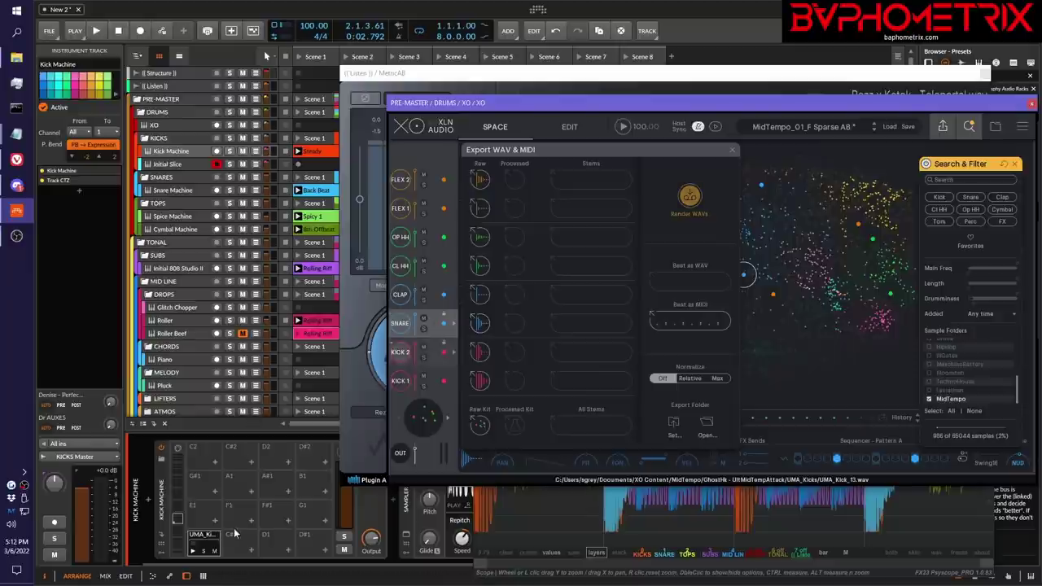
click(172, 190)
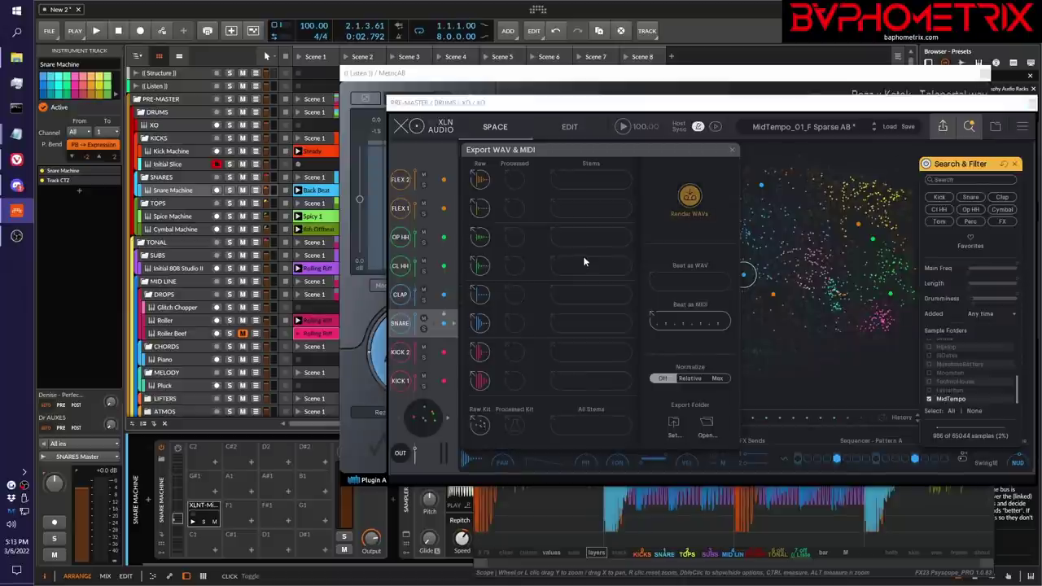
click(732, 150)
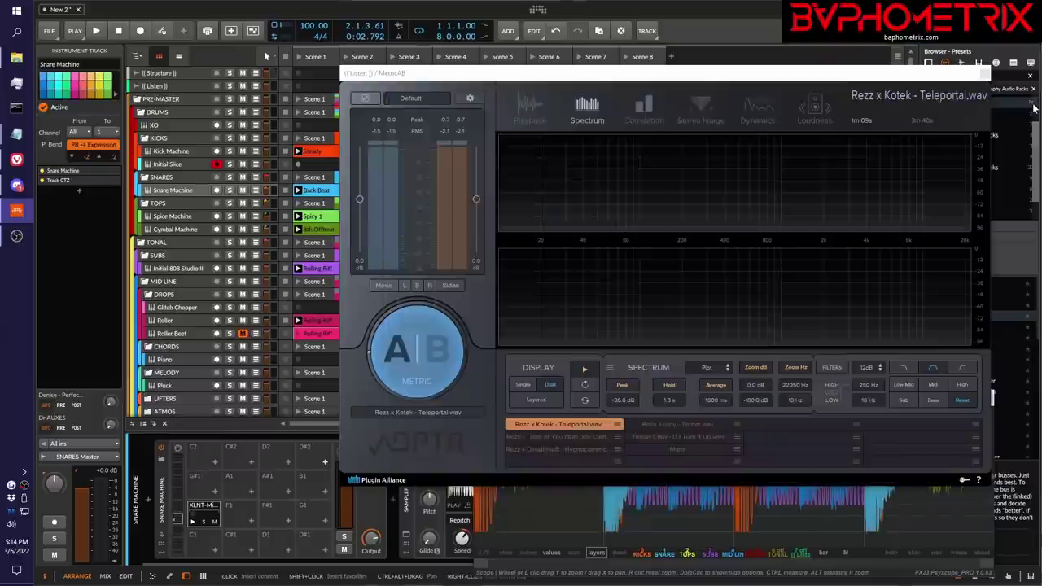
- Close the XO plugin and solo the Kick Machine, Snare Machine and Initial 808 Studio II tracks
click(1032, 106)
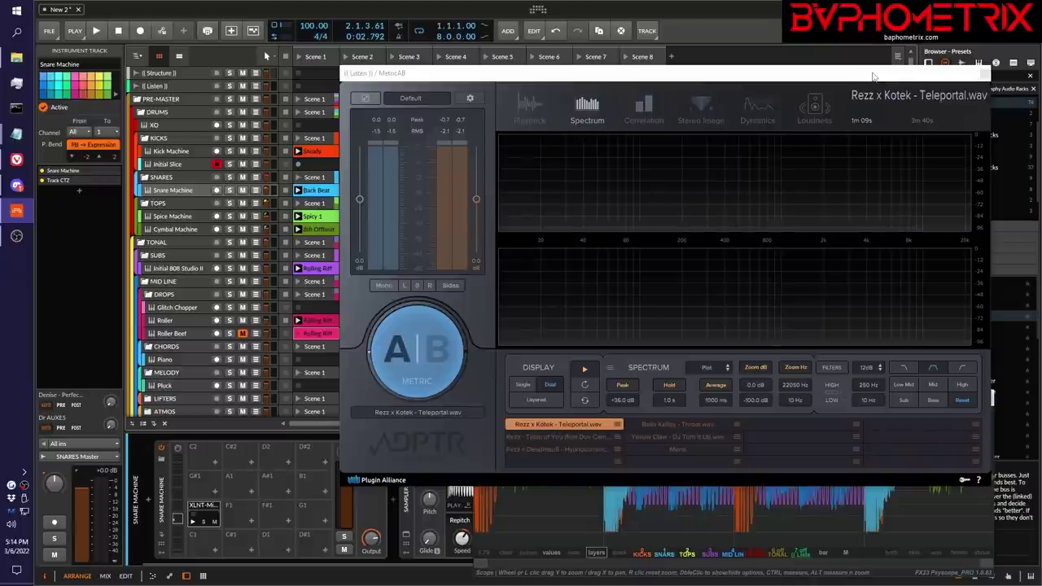
drag(872, 77, 866, 23)
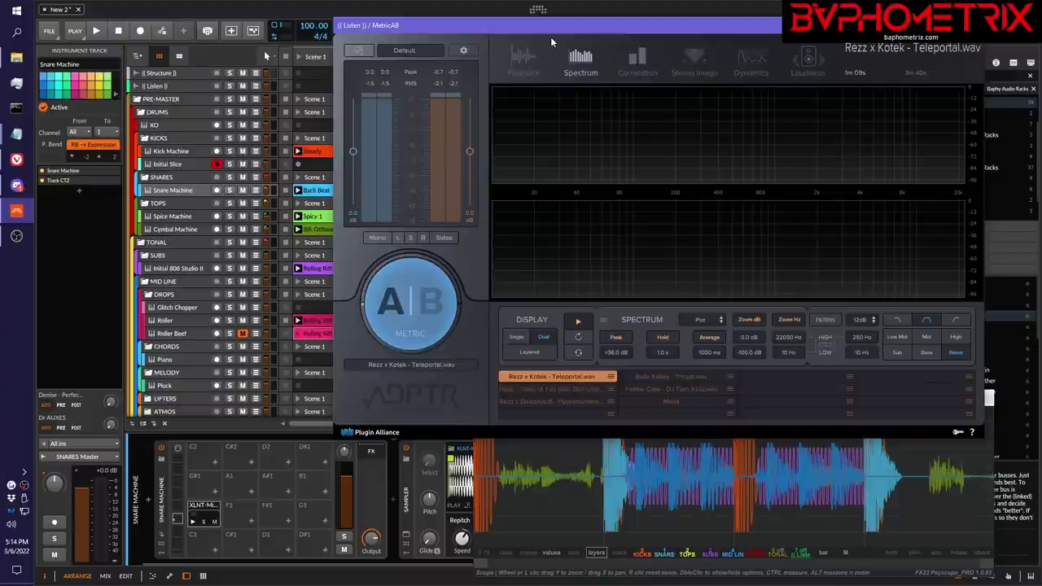
click(230, 152)
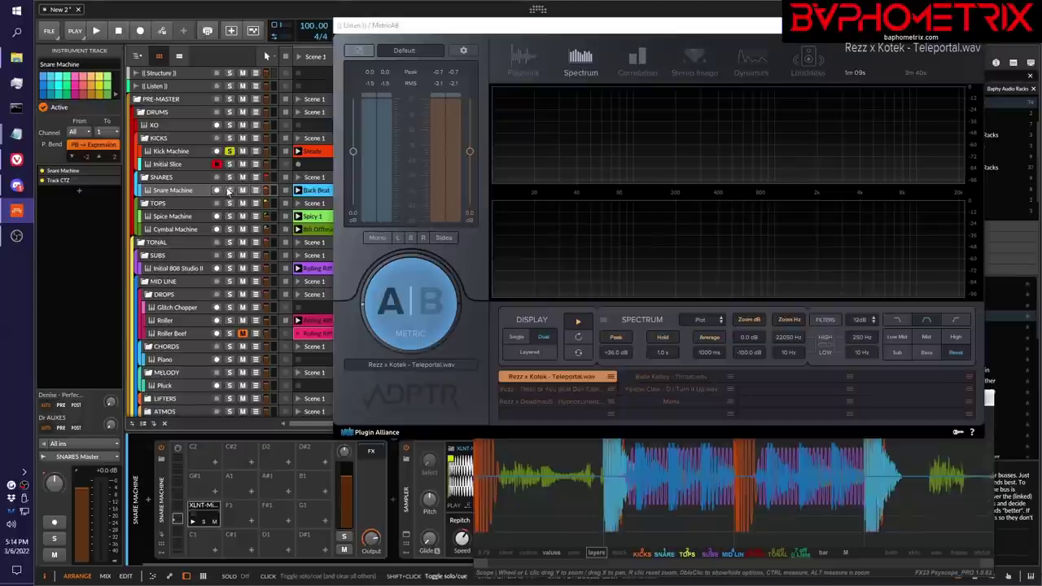
click(230, 190)
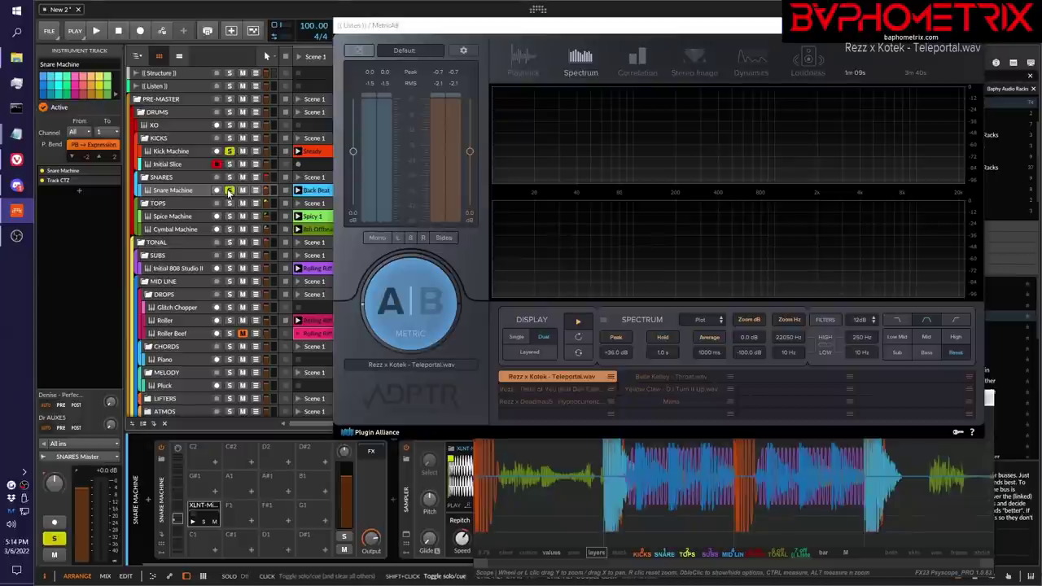
click(231, 268)
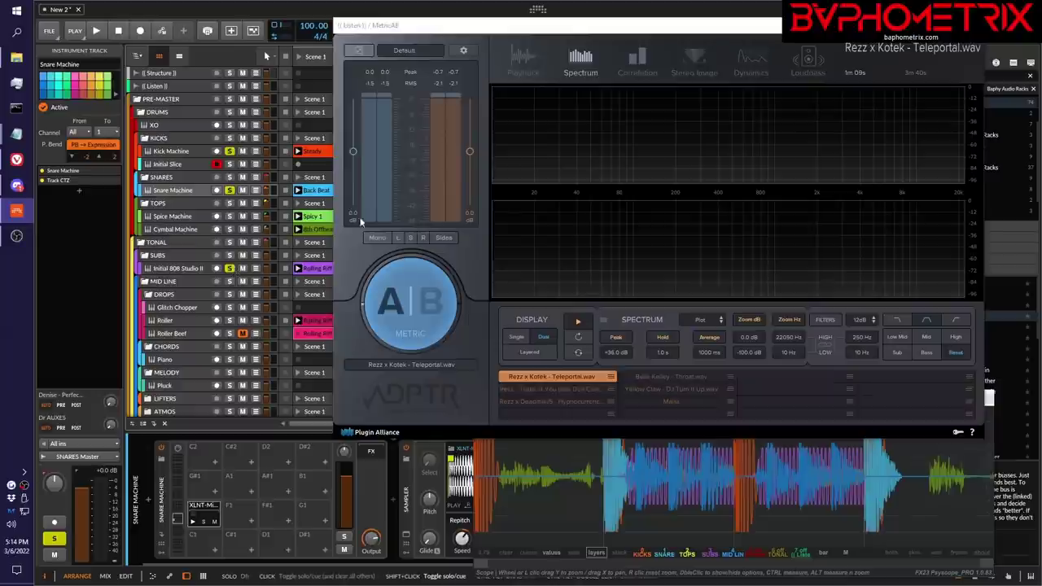
- Hide the TOPS and MID LINE layers in PsyScope_Pro and play the soloed tracks twice to compare them with the Teleportal reference
right_click(687, 556)
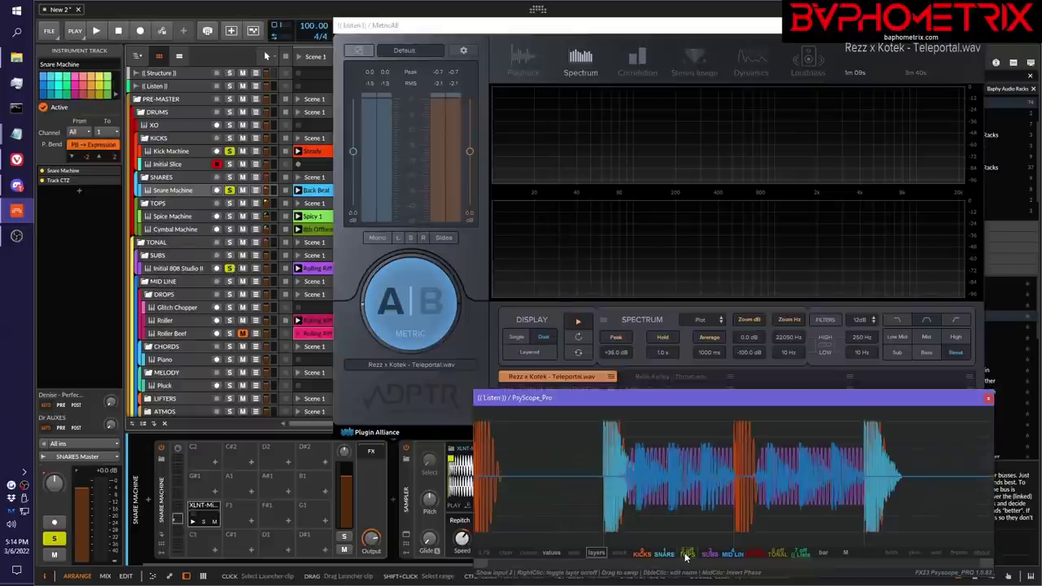
right_click(733, 555)
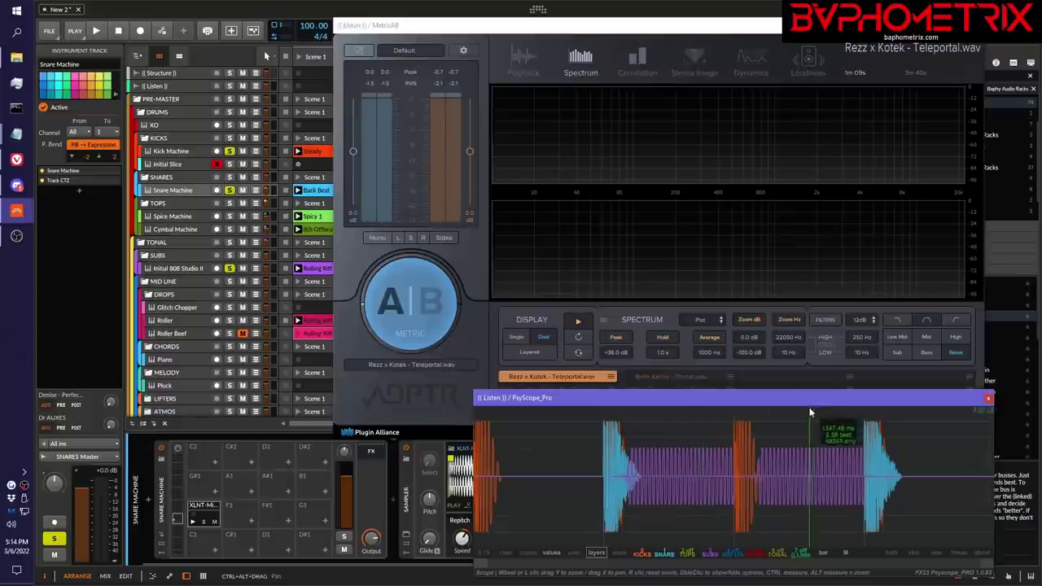
key(space)
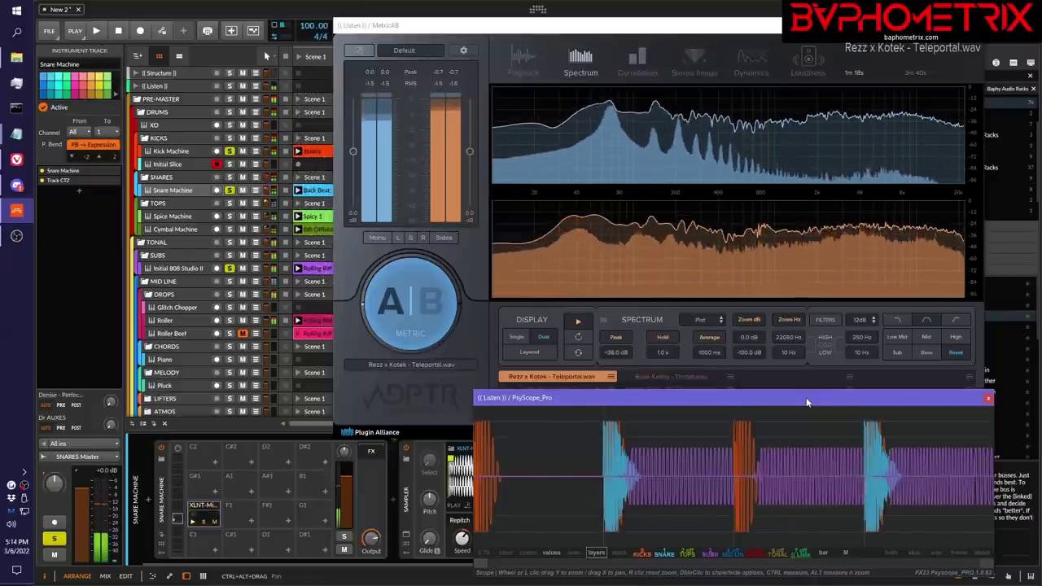
key(space)
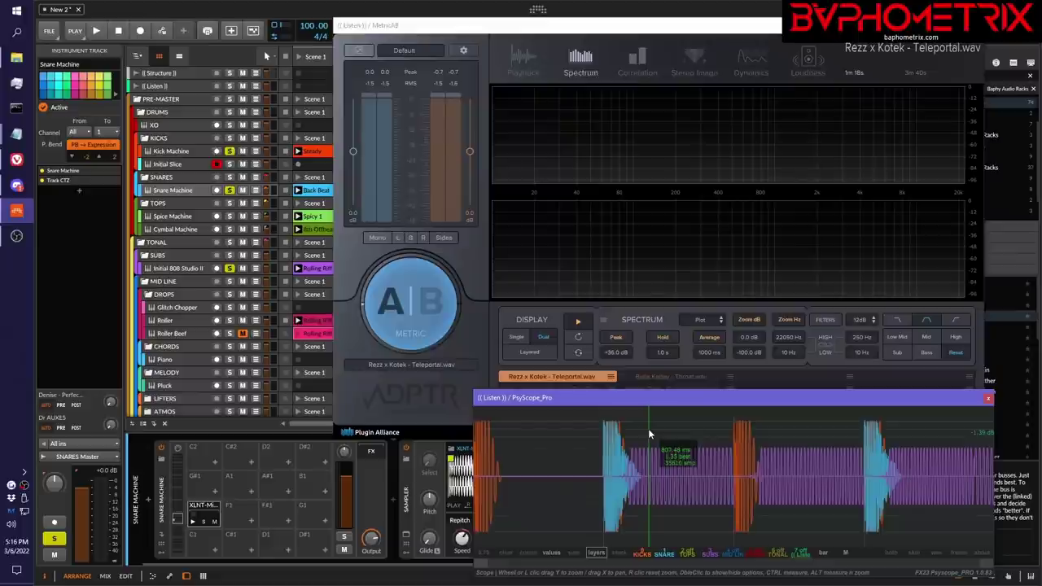
key(space)
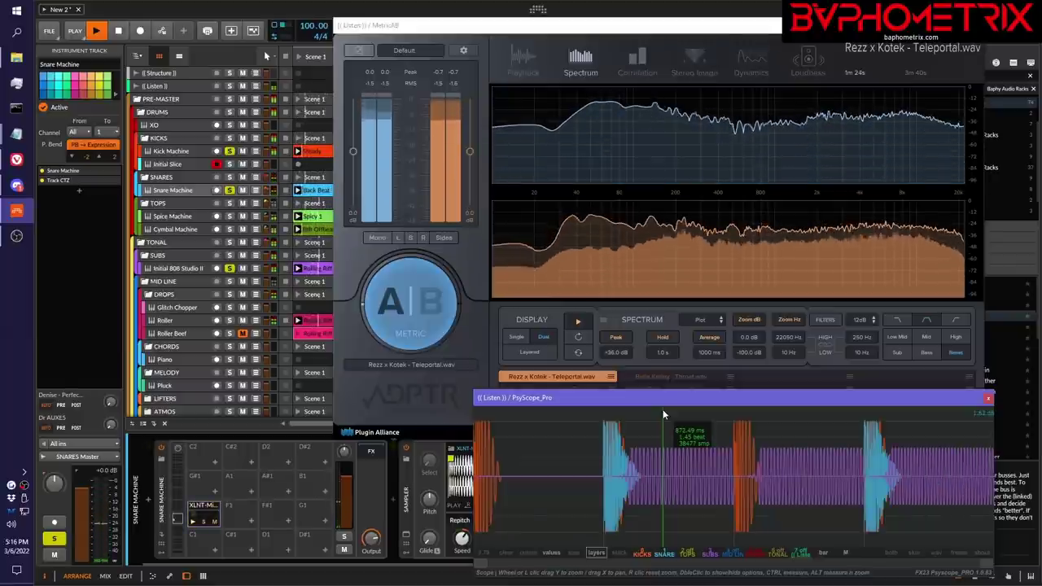
key(space)
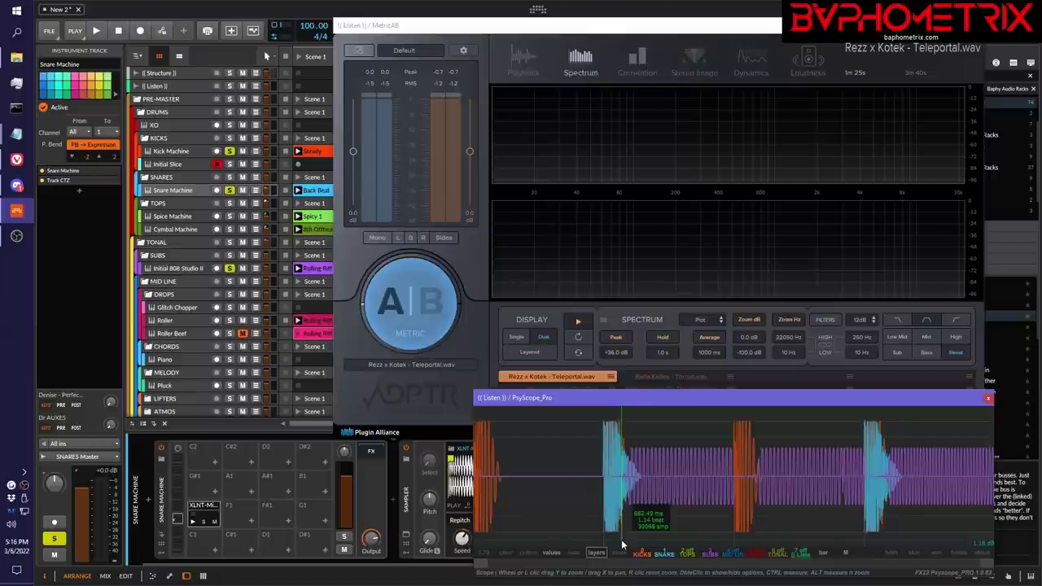
- Clear the track solos and move MetricAB aside to uncover the clip launcher
click(229, 153)
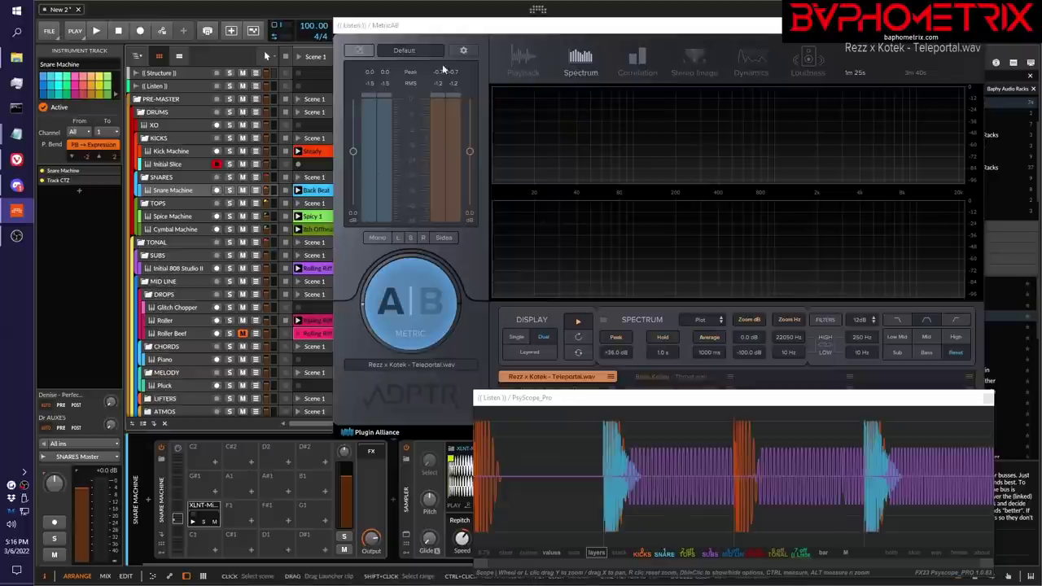
drag(460, 30, 498, 26)
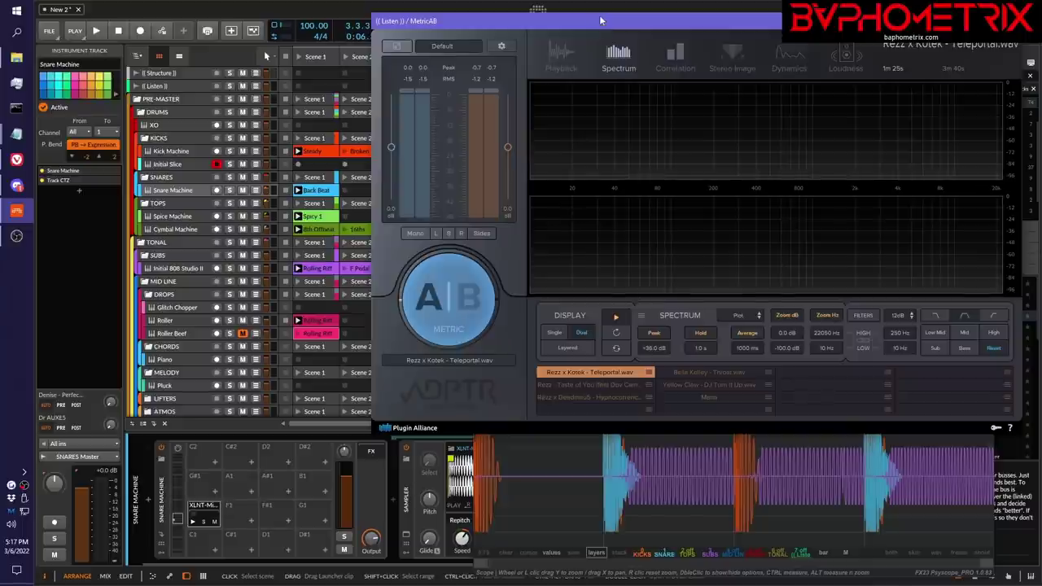
- Play the full mix and alternate between it and the Teleportal reference in MetricAB to compare their overall sound and spectrum
key(space)
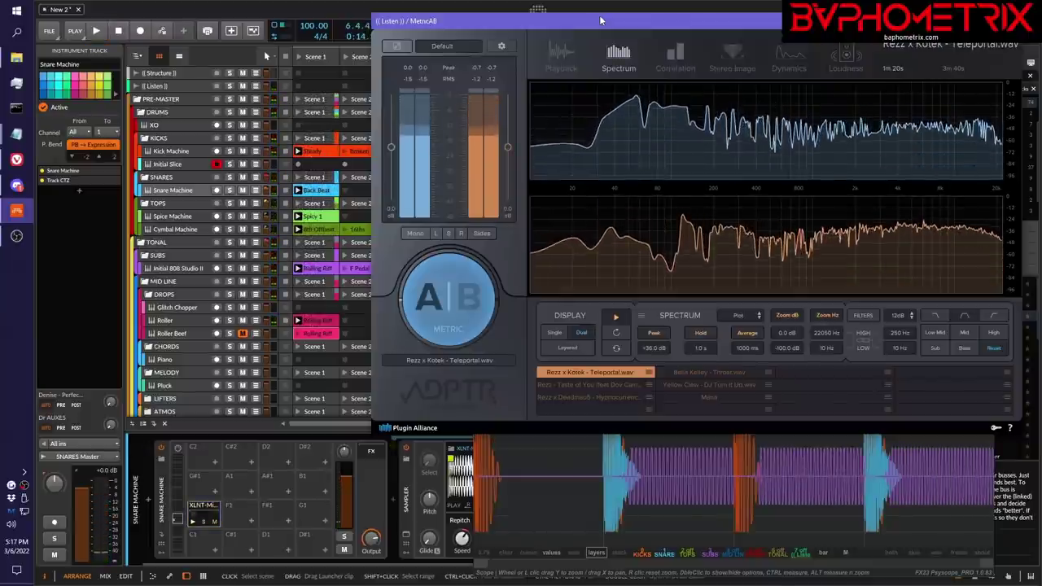
key(space)
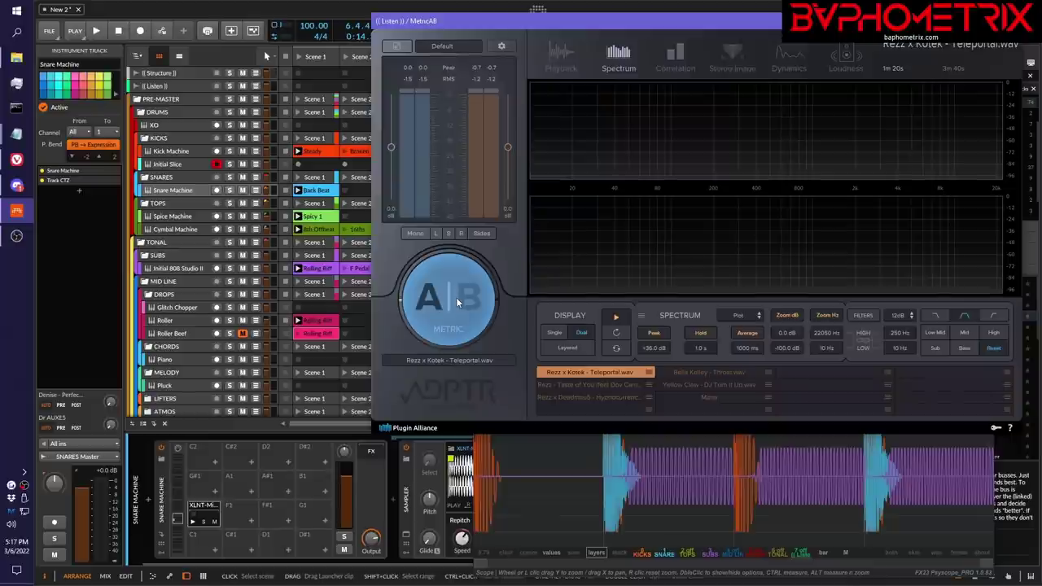
key(space)
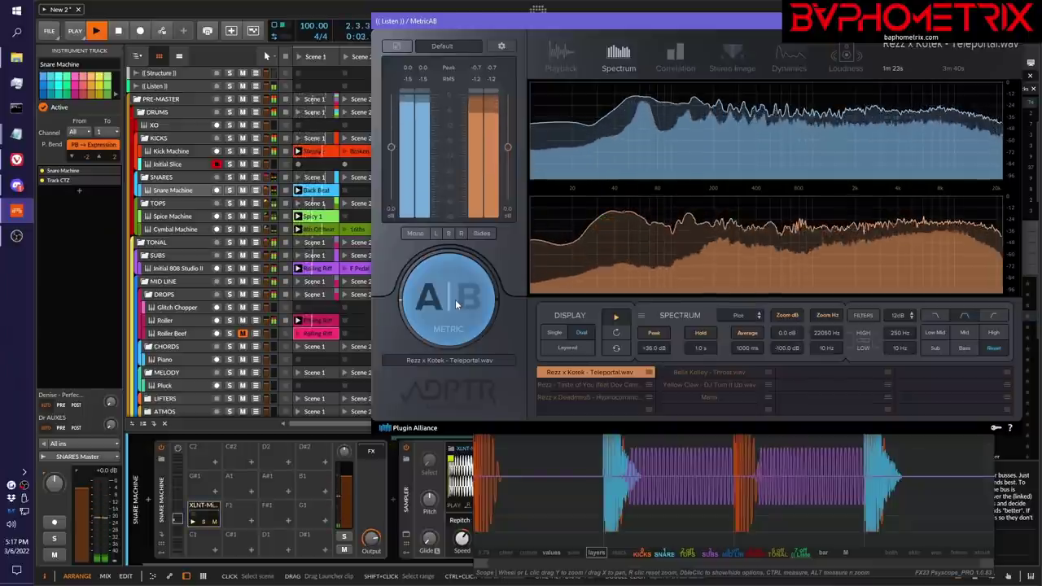
click(455, 299)
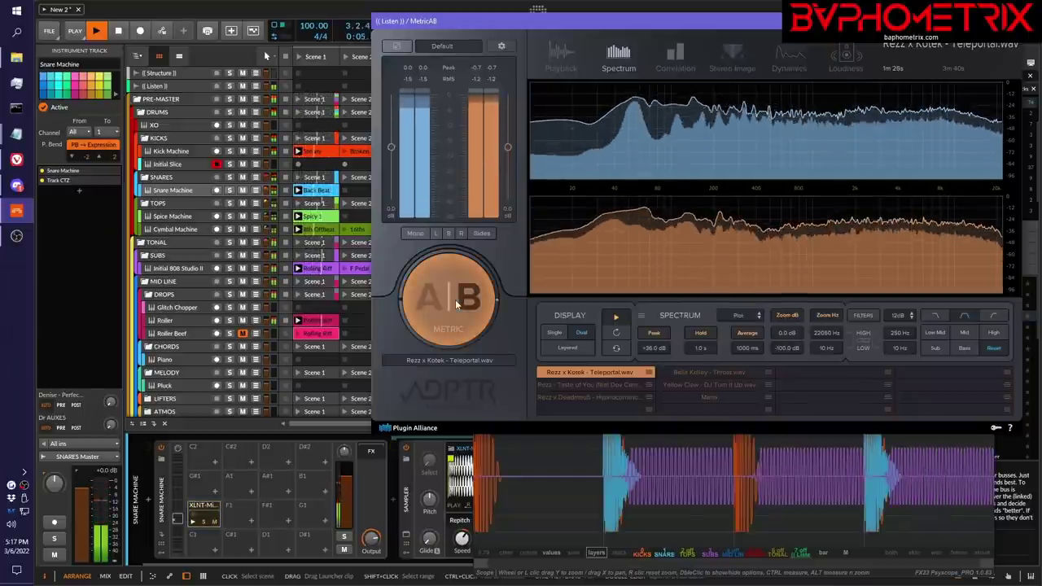
click(455, 300)
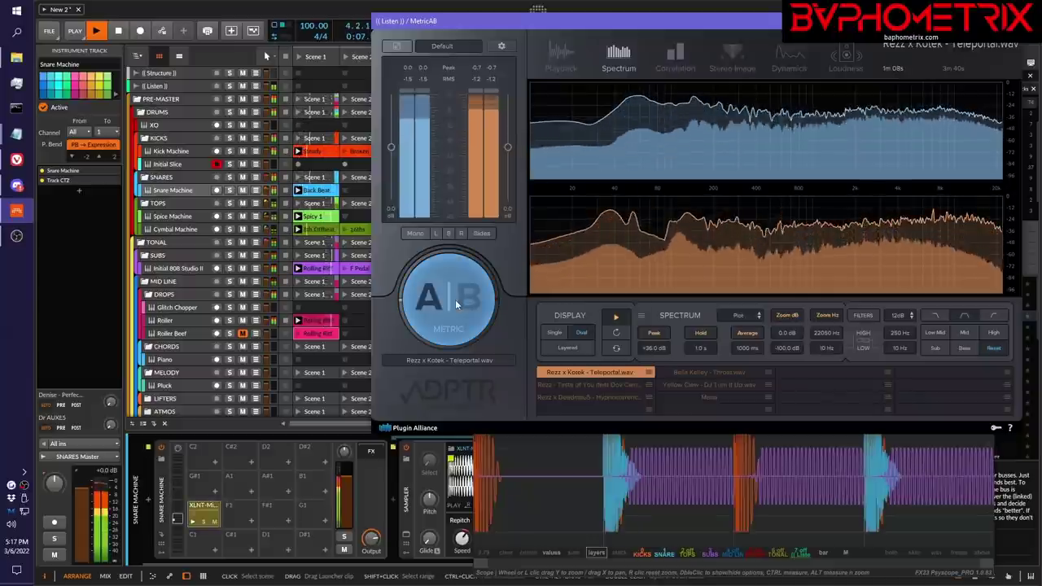
click(455, 299)
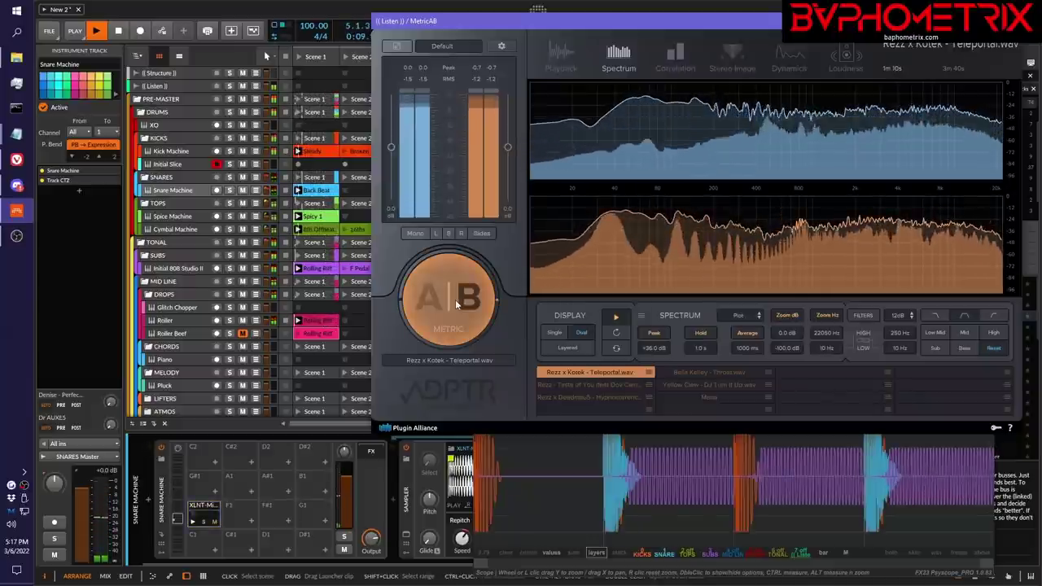
click(455, 299)
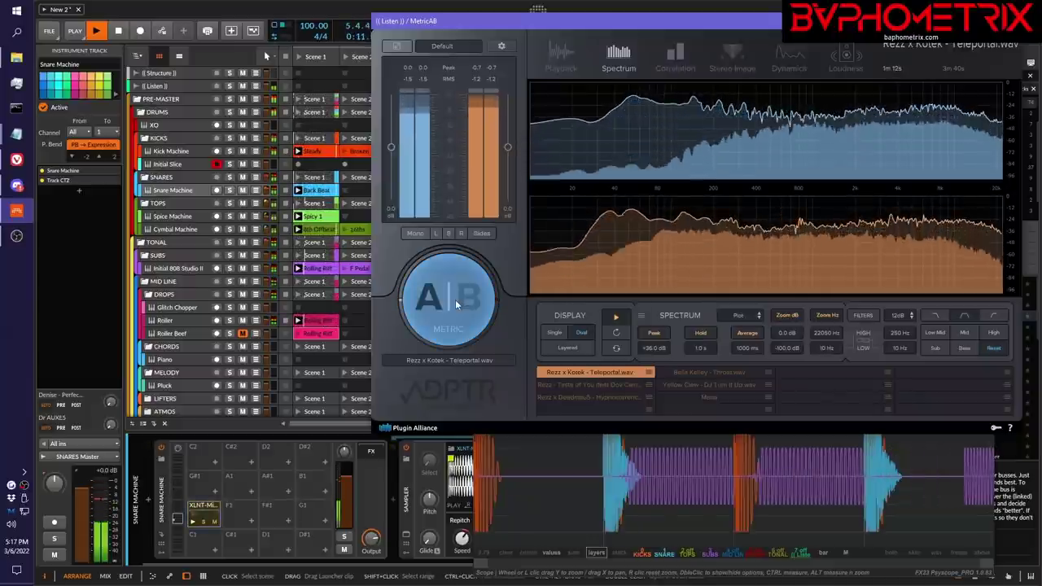
click(455, 300)
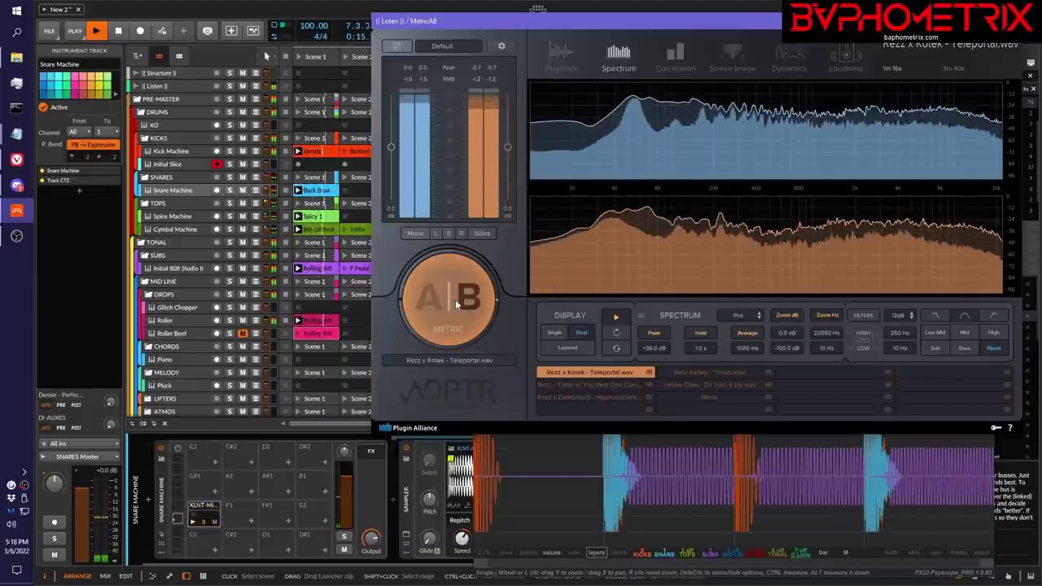
click(455, 299)
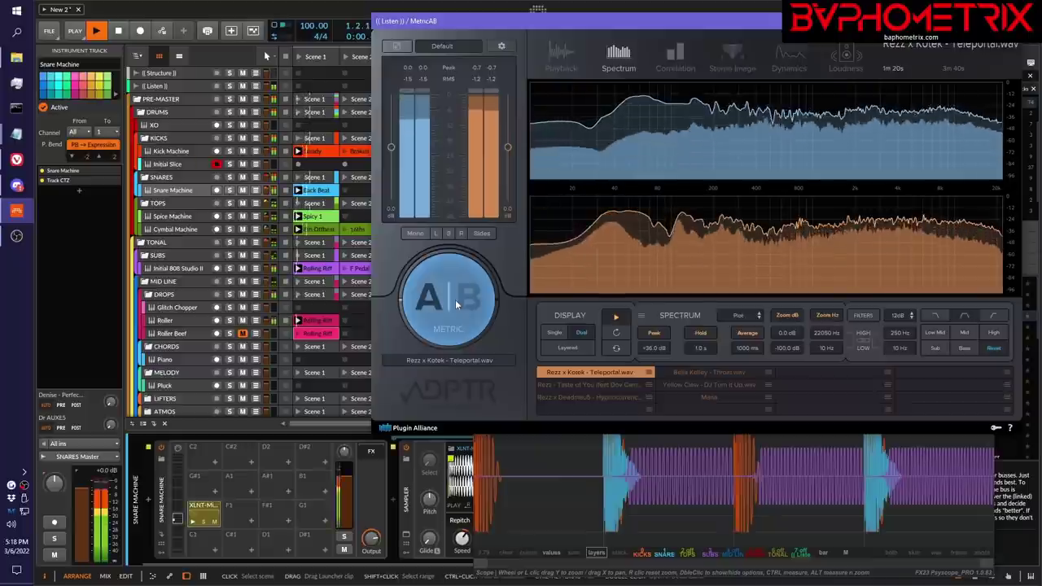
click(455, 299)
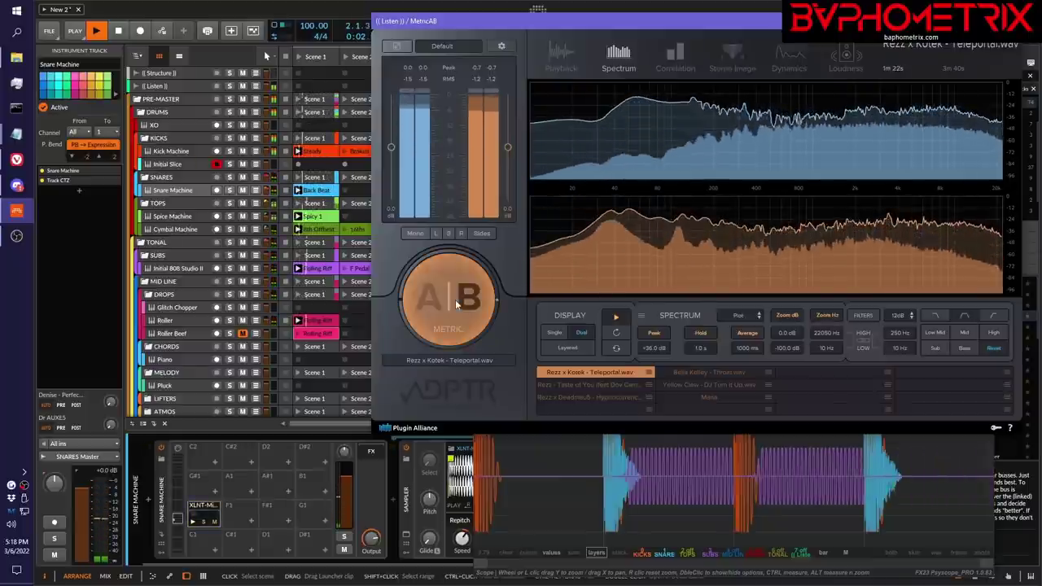
click(455, 299)
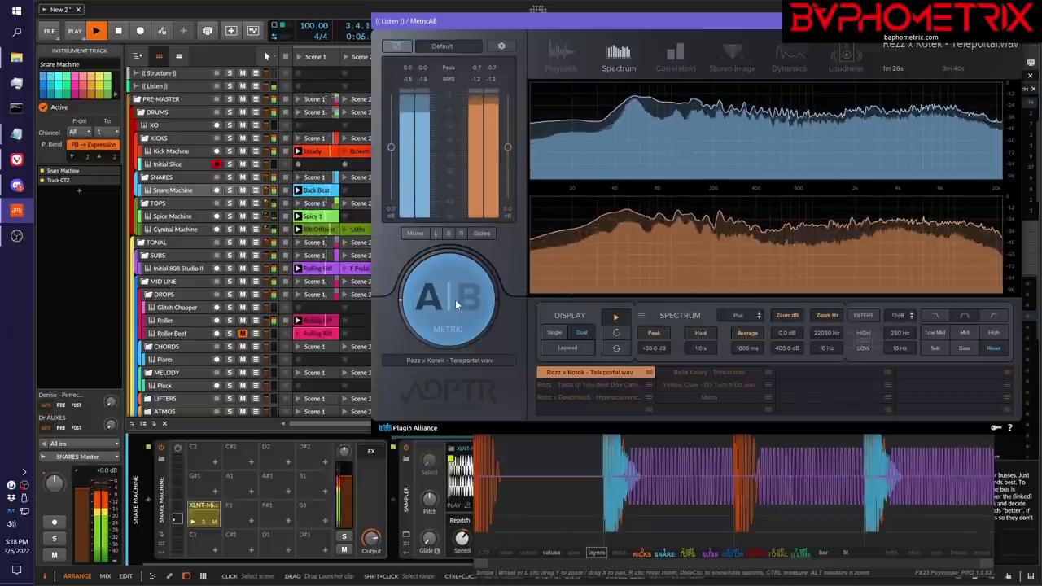
key(space)
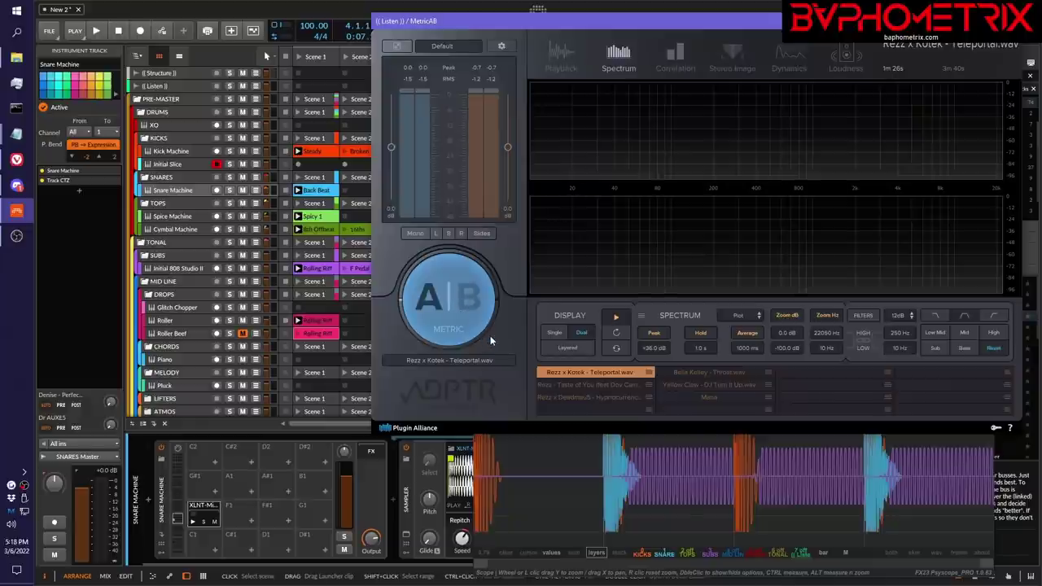
key(space)
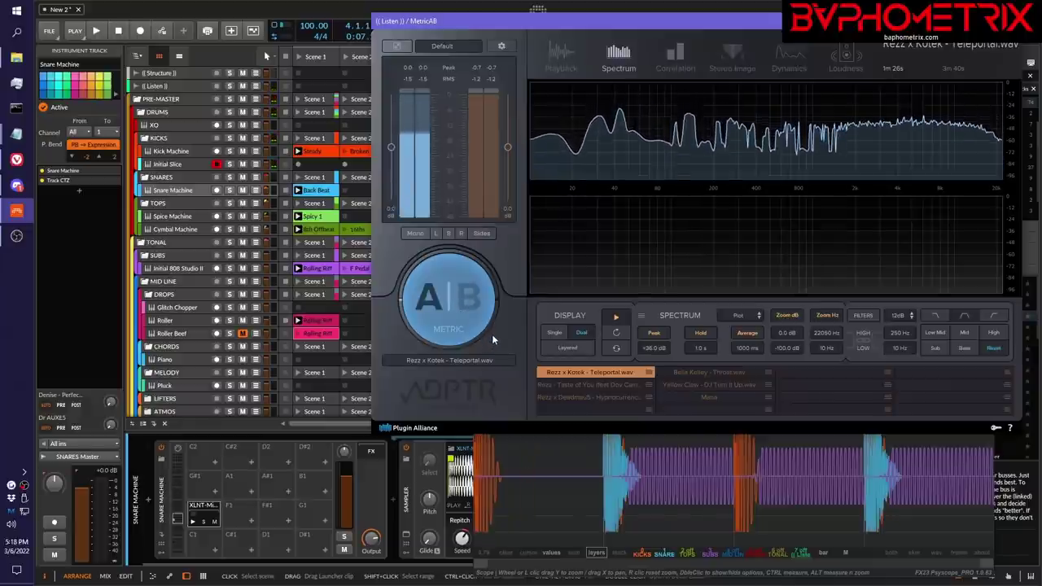
key(space)
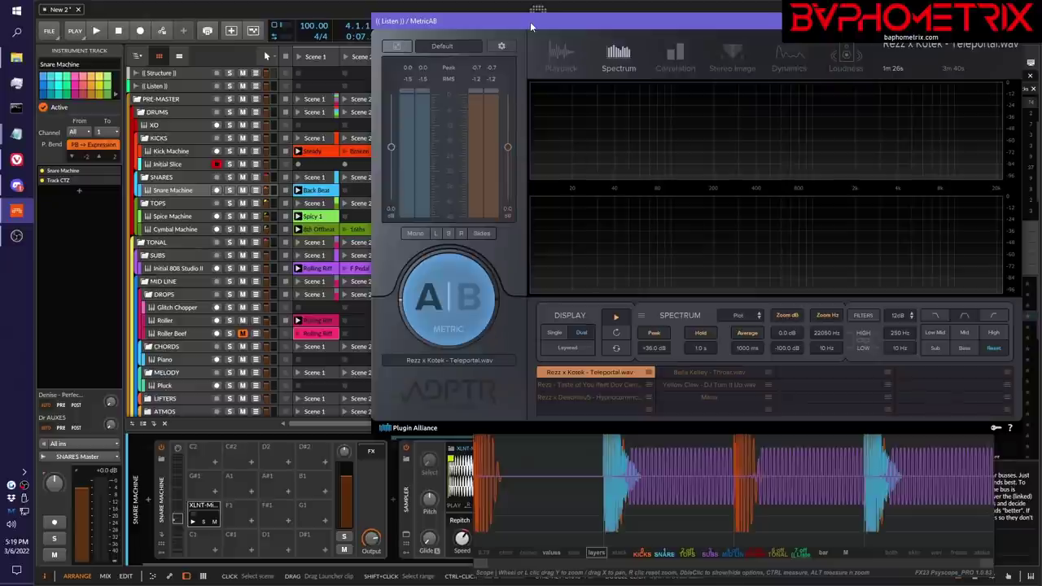
- Review the mix anchor topic in the Mixing LOUD with CTZ notes, move the notes out of view, and close MetricAB
mouse_move(533, 24)
mouse_down()
mouse_move(548, 25)
mouse_move(543, 45)
mouse_move(550, 25)
mouse_up()
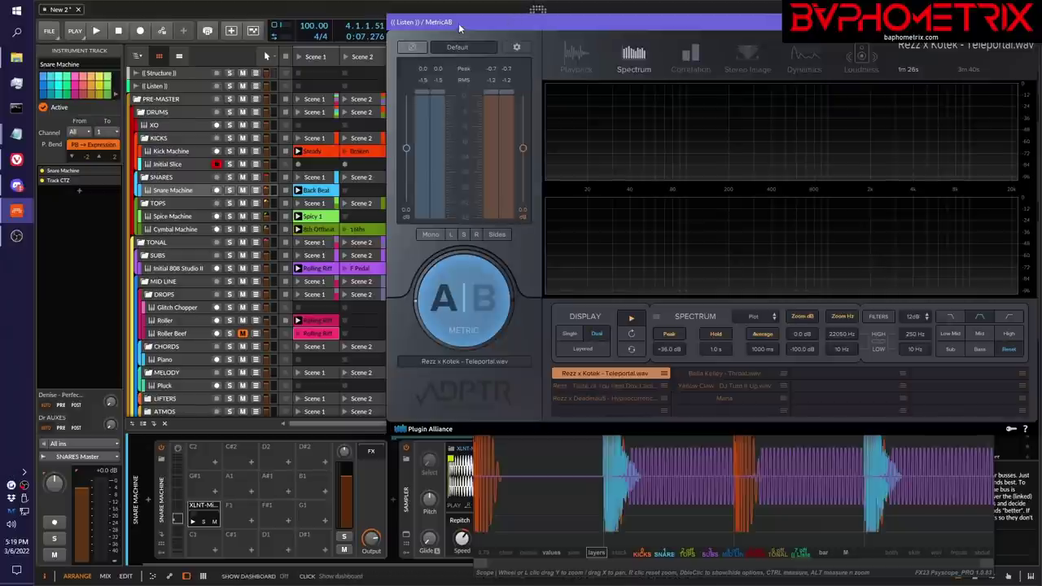
drag(460, 29, 452, 47)
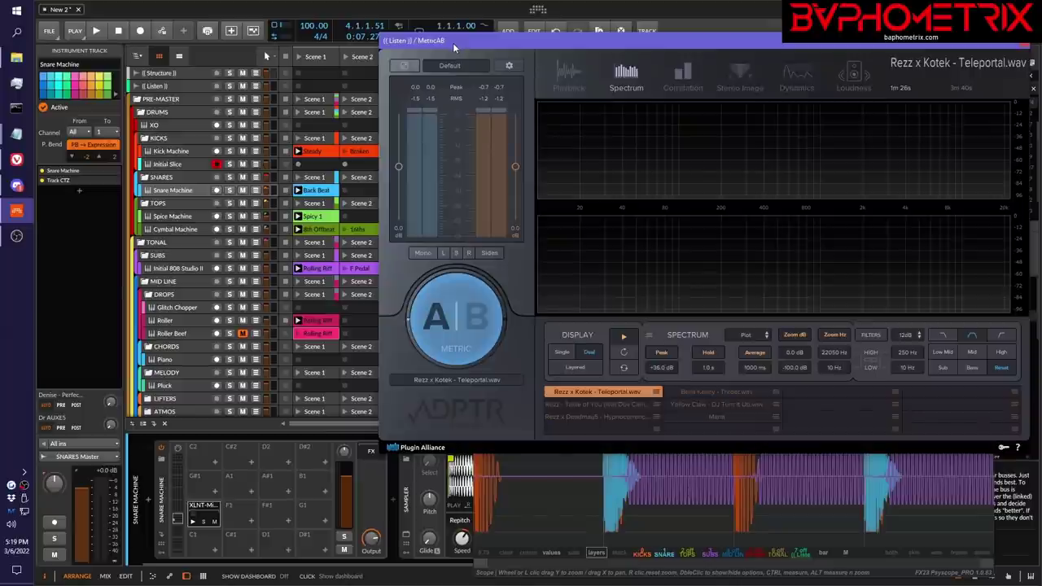
key(alt+Tab)
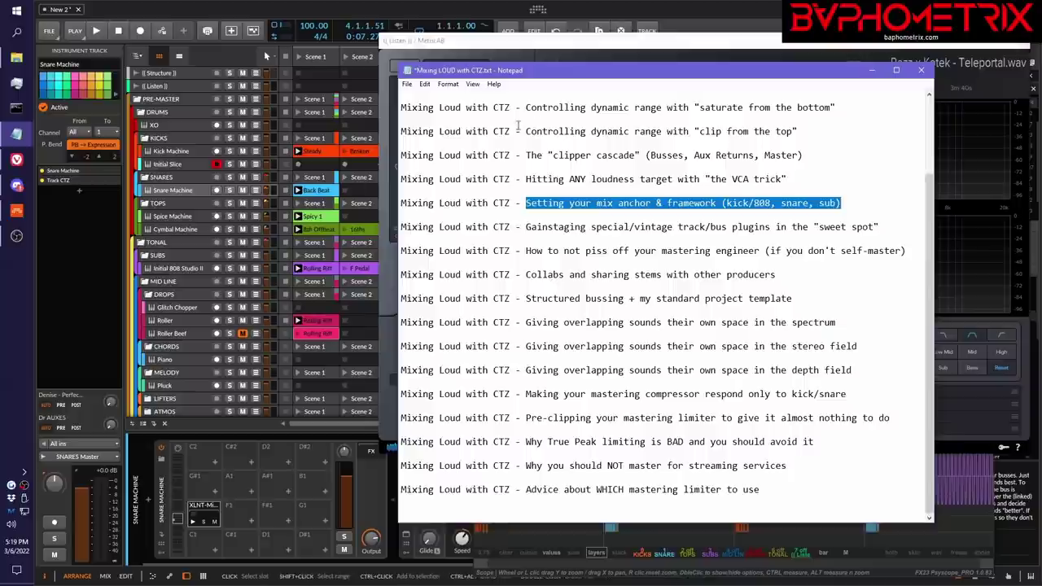
drag(581, 74, 1041, 90)
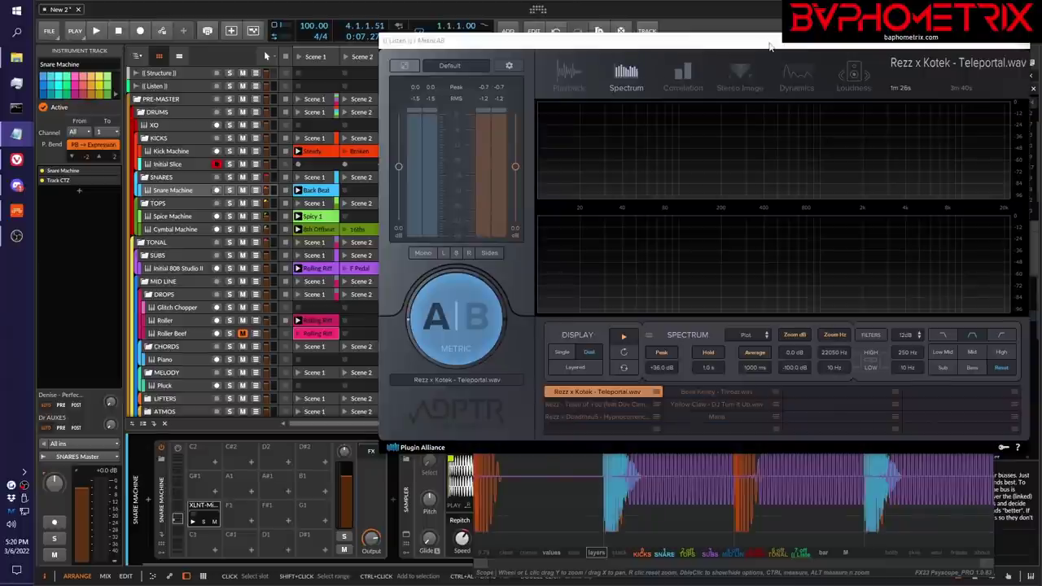
mouse_move(766, 45)
mouse_down()
mouse_move(745, 39)
mouse_move(764, 31)
mouse_move(758, 38)
mouse_up()
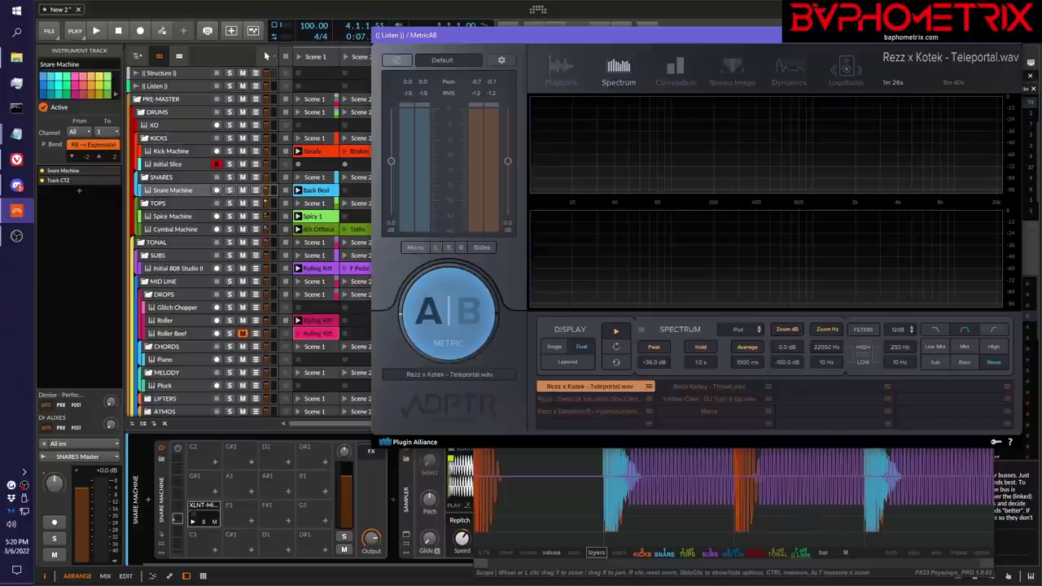
click(1016, 44)
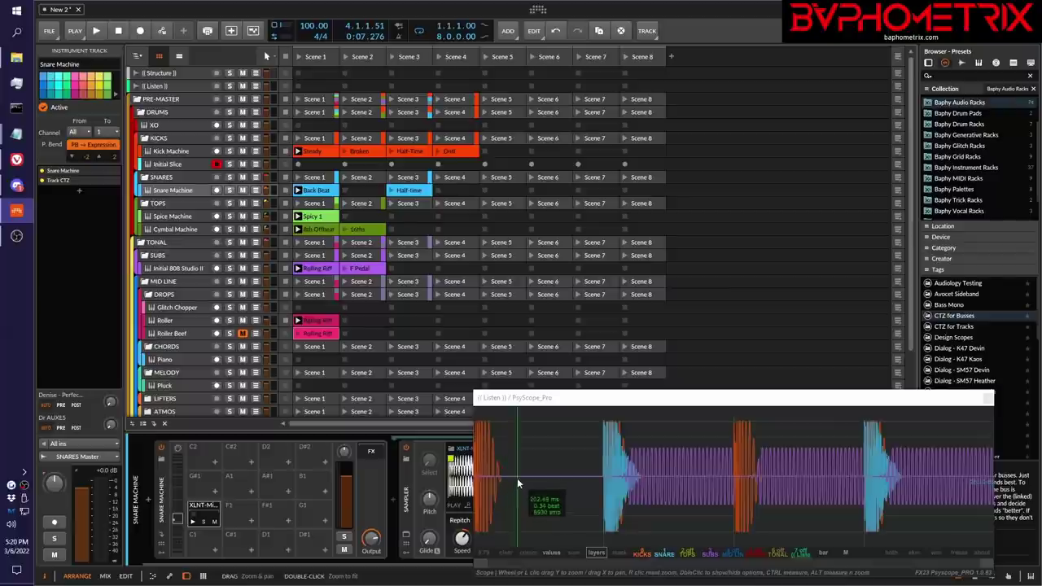
- Solo the Kick Machine track, open dpMeter5 from the Listen track beside the clip launcher, and reset its loudness readings
click(229, 151)
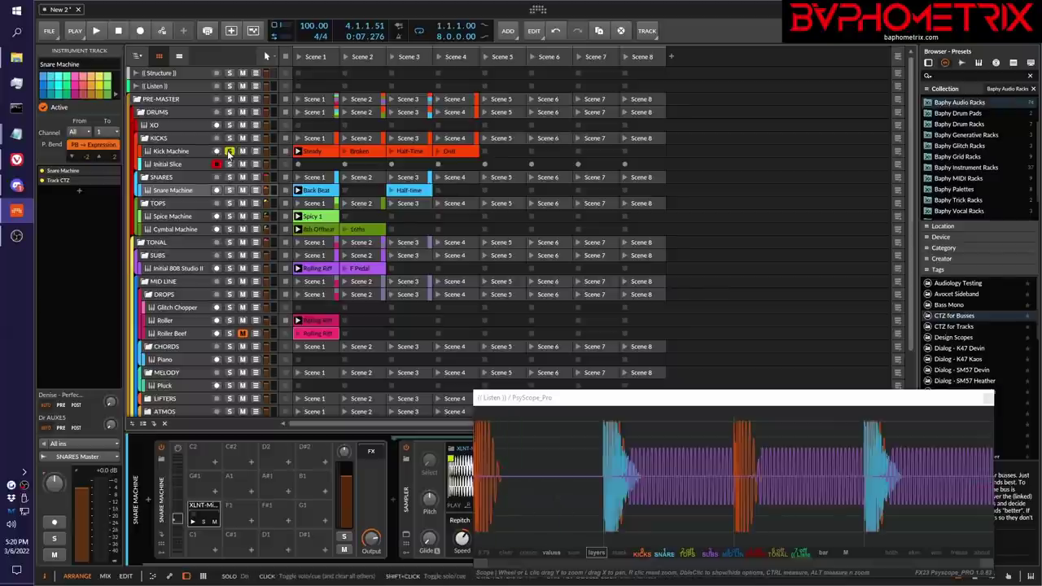
key(space)
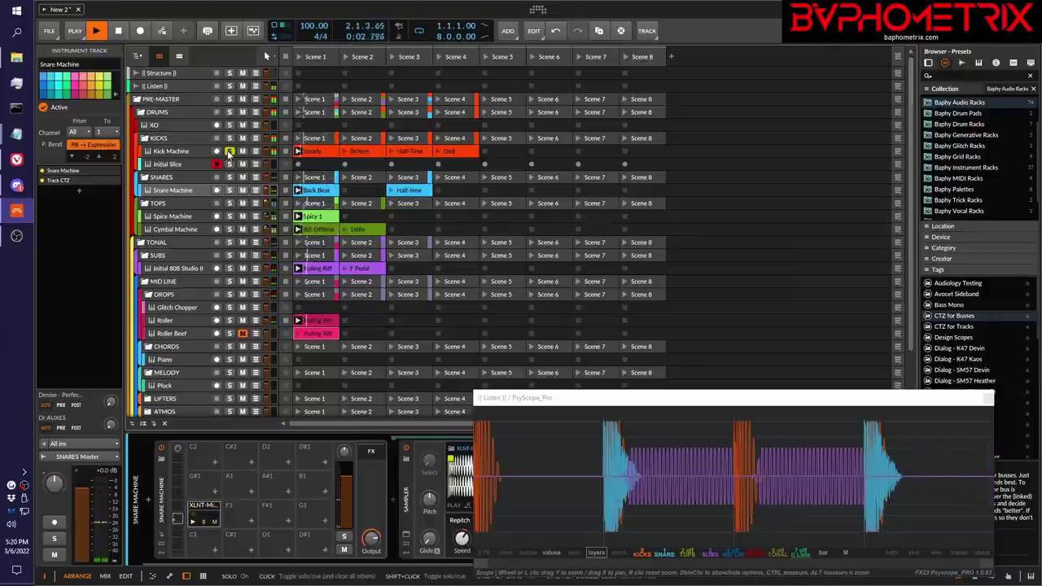
click(196, 86)
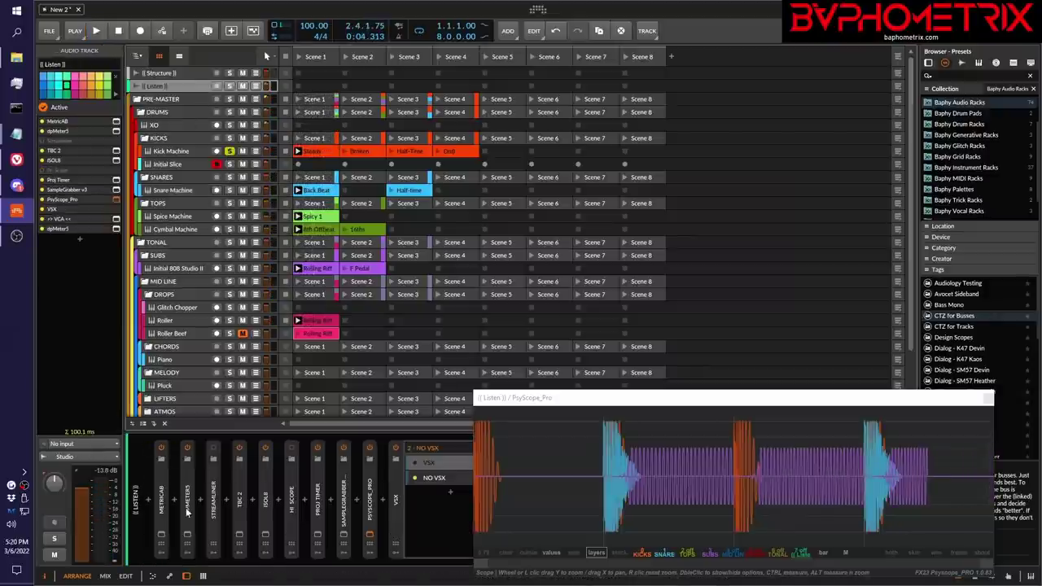
click(216, 470)
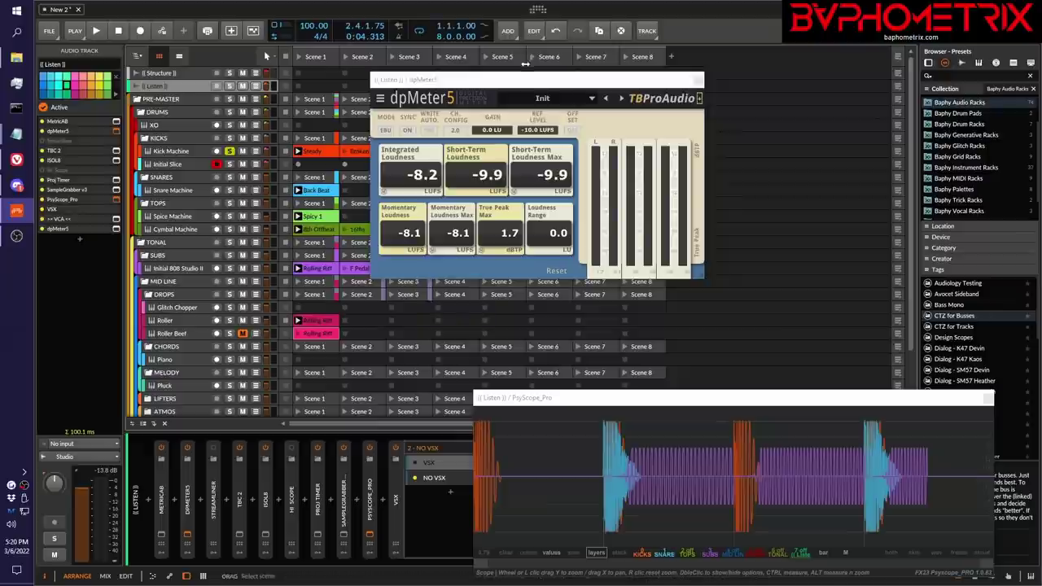
drag(524, 79, 638, 91)
click(671, 283)
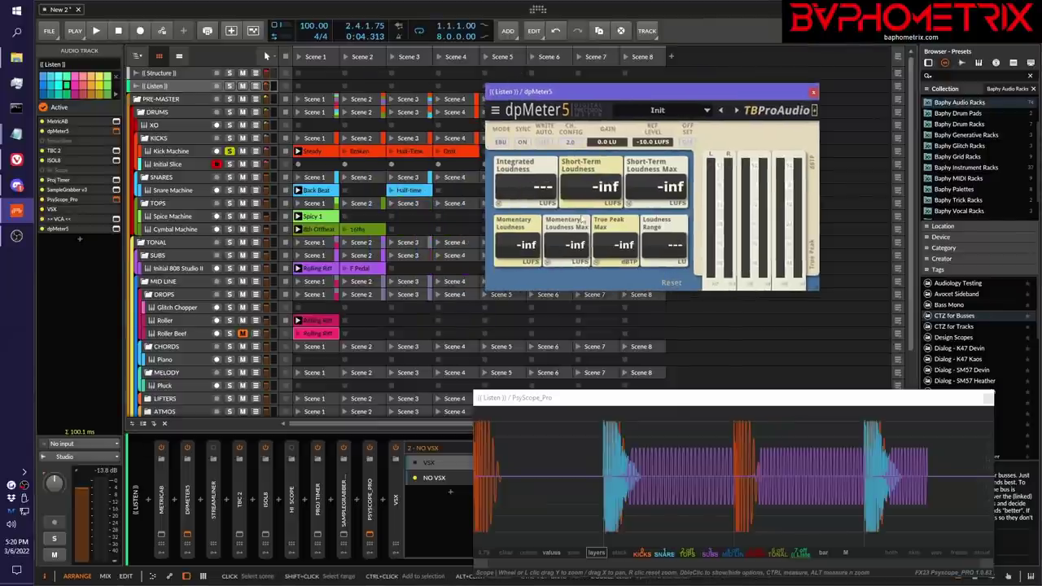
- Turn off sync in dpMeter5 and play the soloed kick to measure its loudness with the solo moved to the KICKS group
key(space)
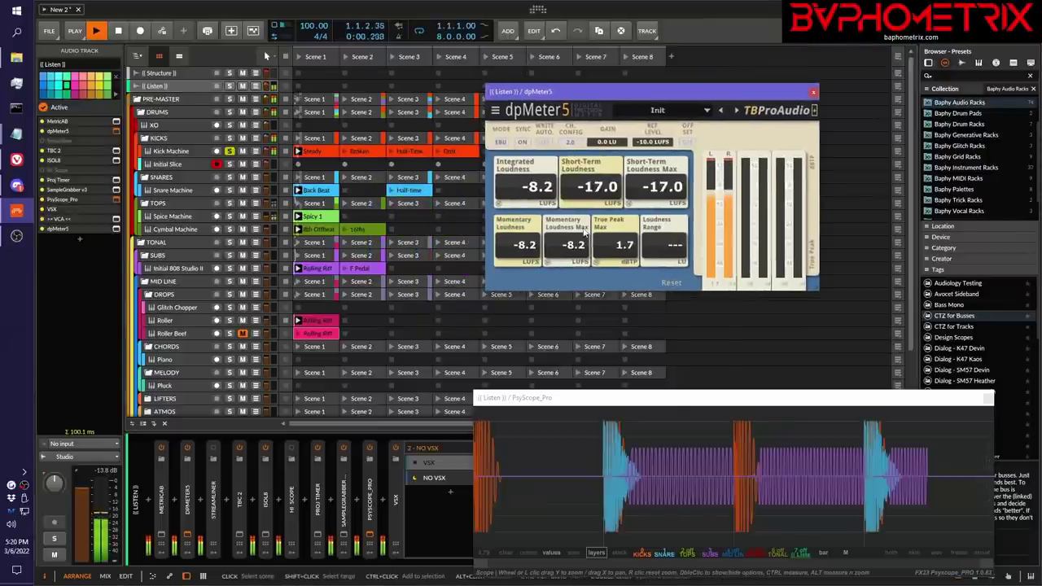
key(space)
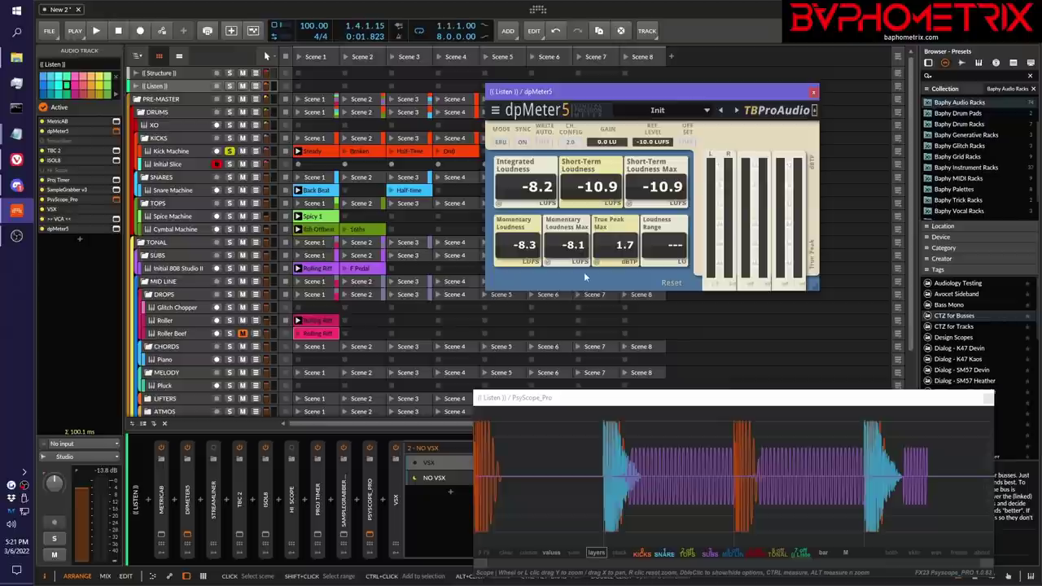
click(520, 143)
key(space)
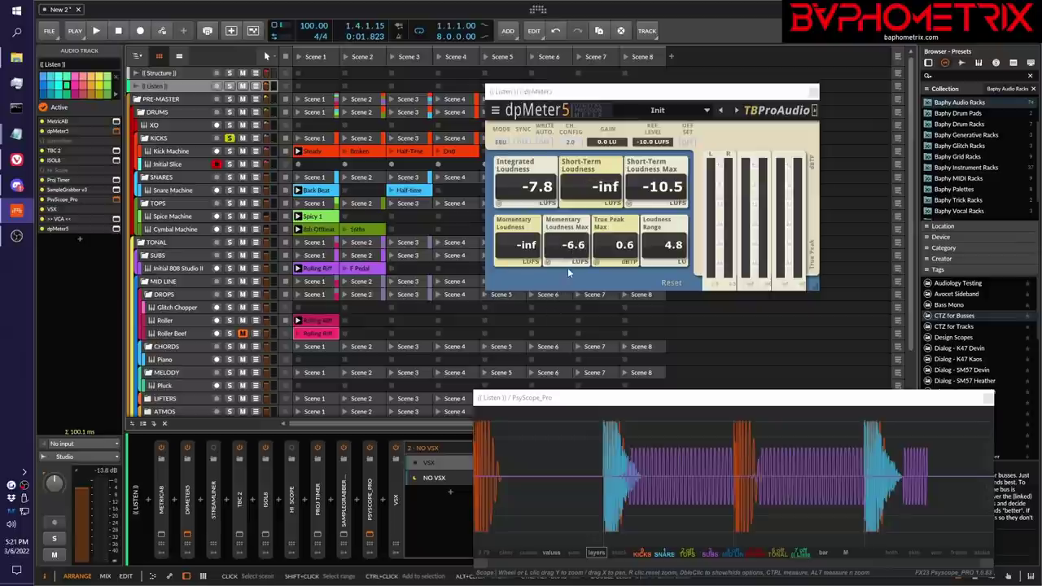
- Close PsyScope_Pro and extend the sample playback end in the Kick Machine track's sampler to 571 ms
click(187, 152)
drag(576, 405, 328, 242)
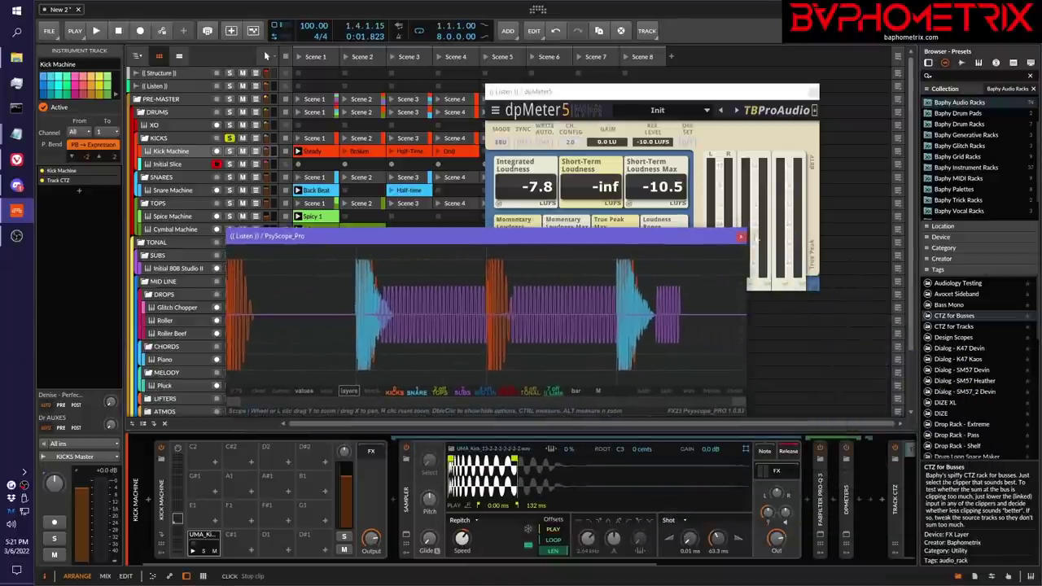
click(740, 237)
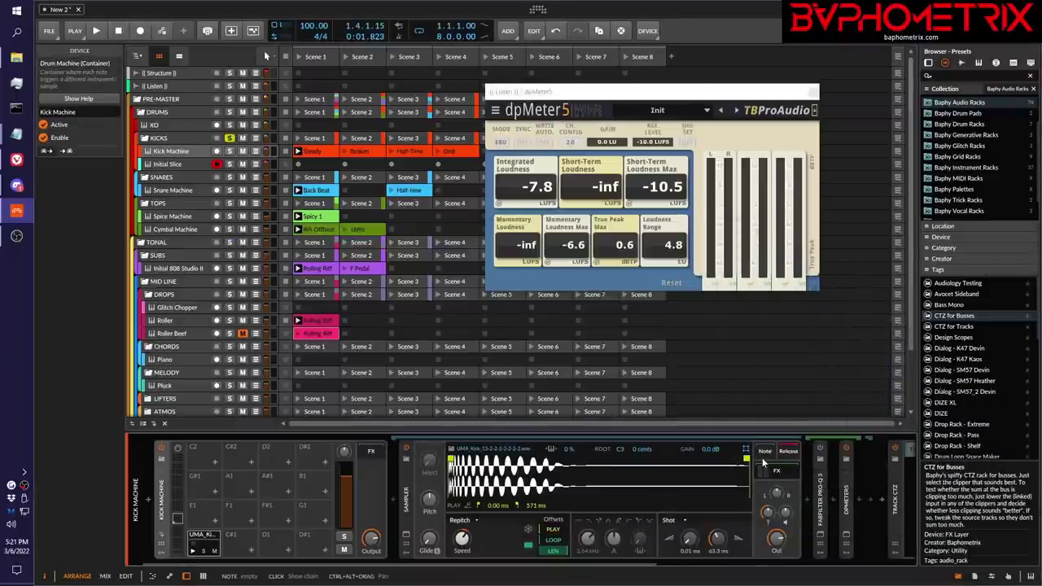
- Reset dpMeter5 and play the soloed KICKS group repeatedly in short bursts to measure the lengthened kick's momentary loudness maximum
click(667, 284)
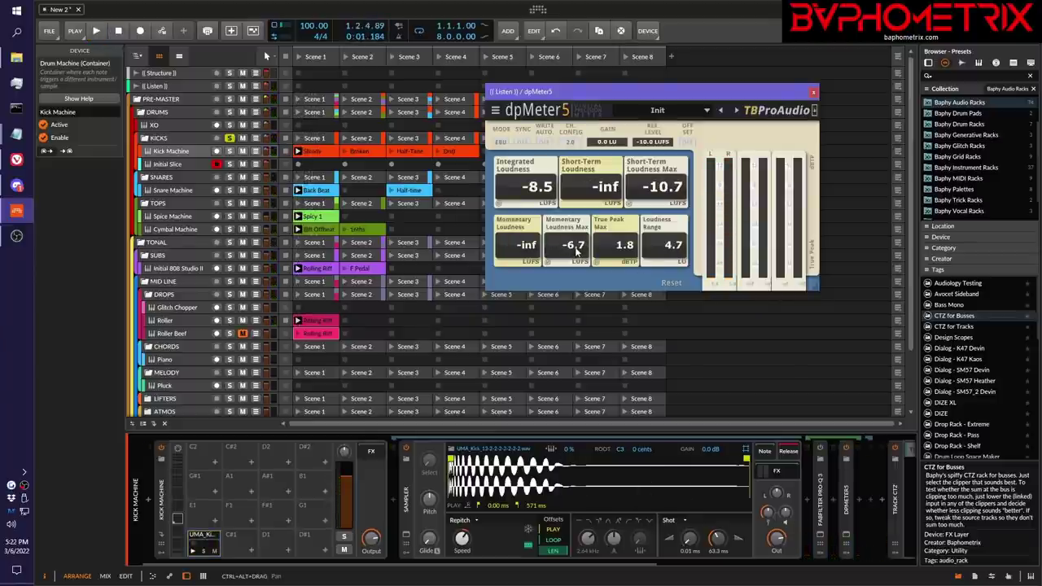
key(space)
key(space)
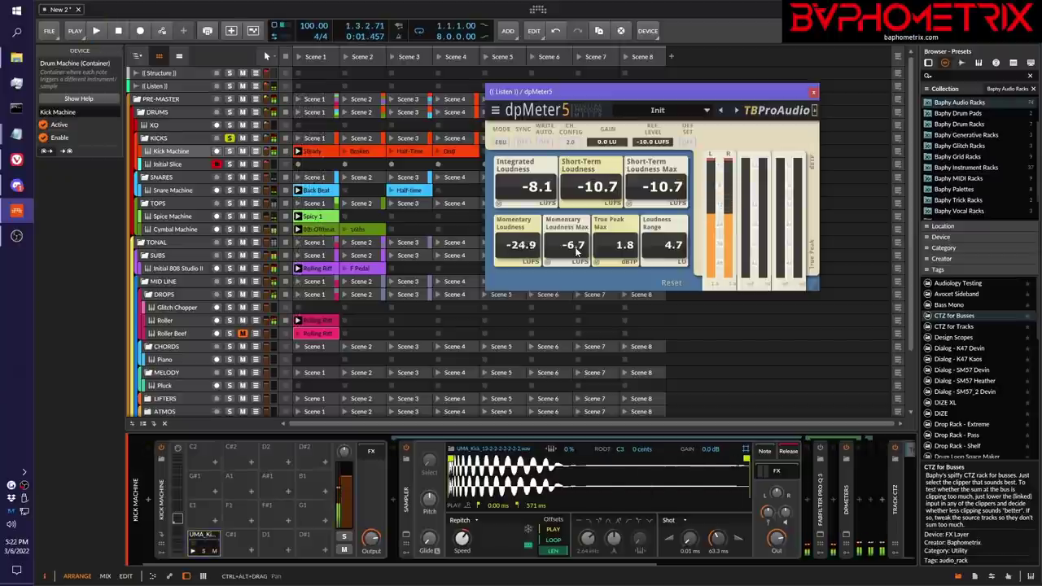
key(space)
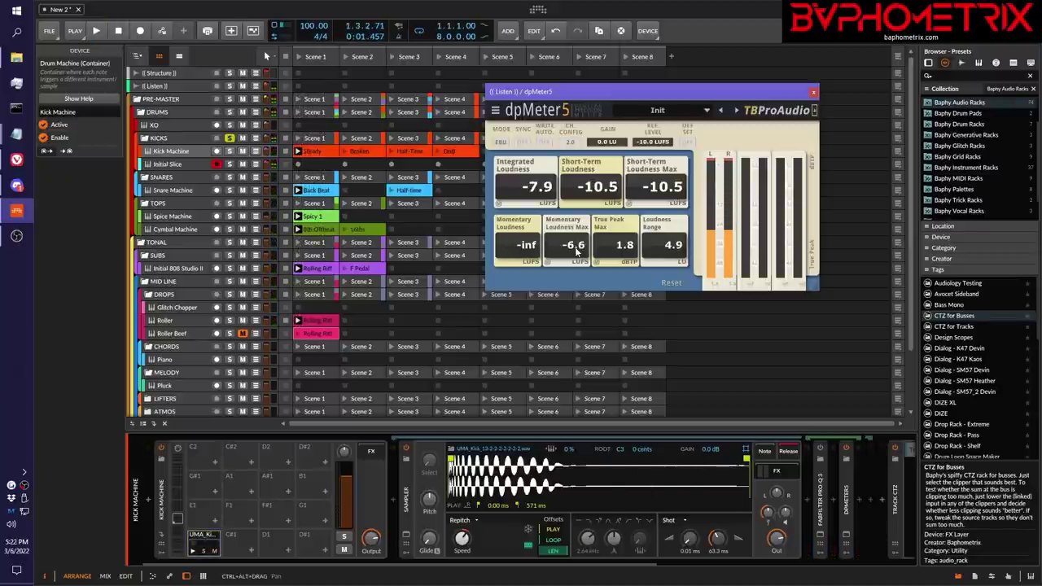
key(space)
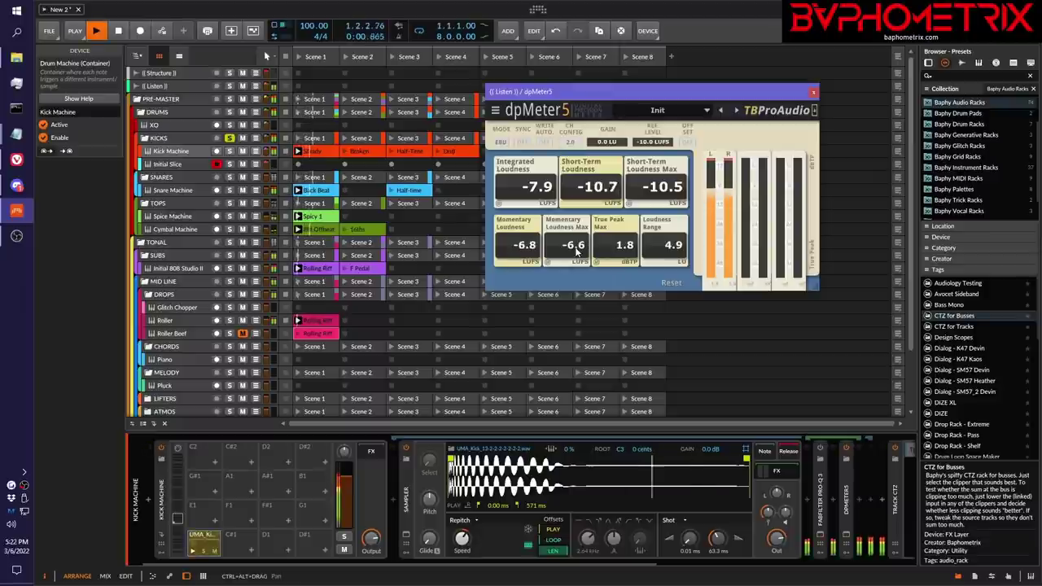
key(space)
key(space)
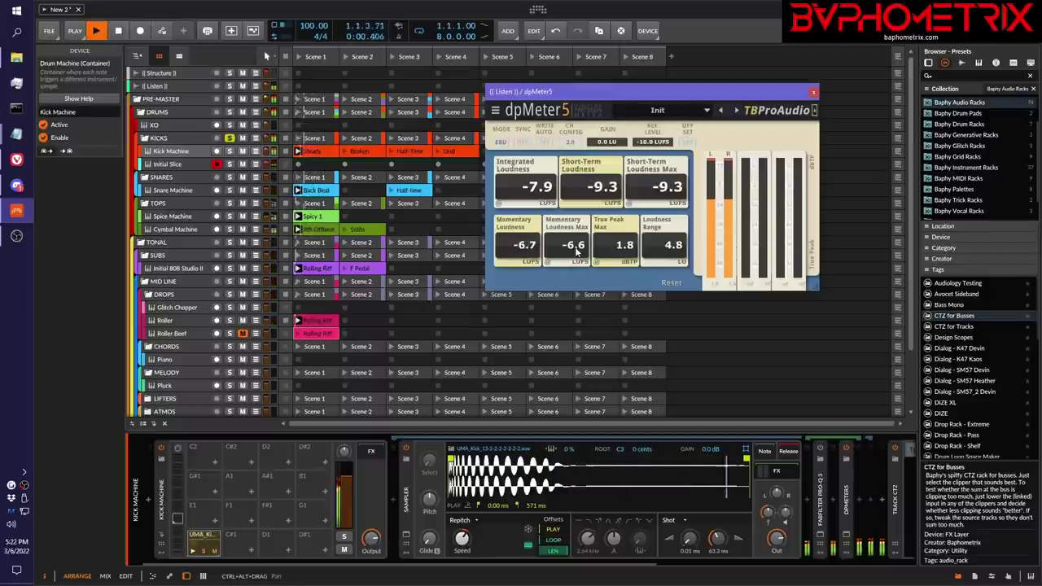
- Shorten the kick sample's playback end to 132 ms, view its Pro-Q 3 curve, and audition the soloed kick
key(space)
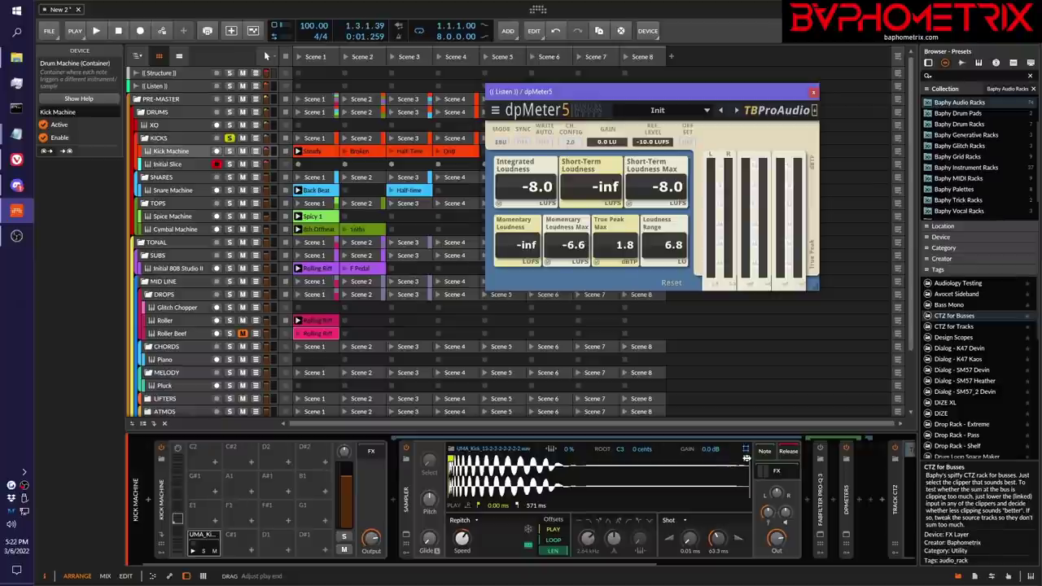
drag(745, 458, 515, 471)
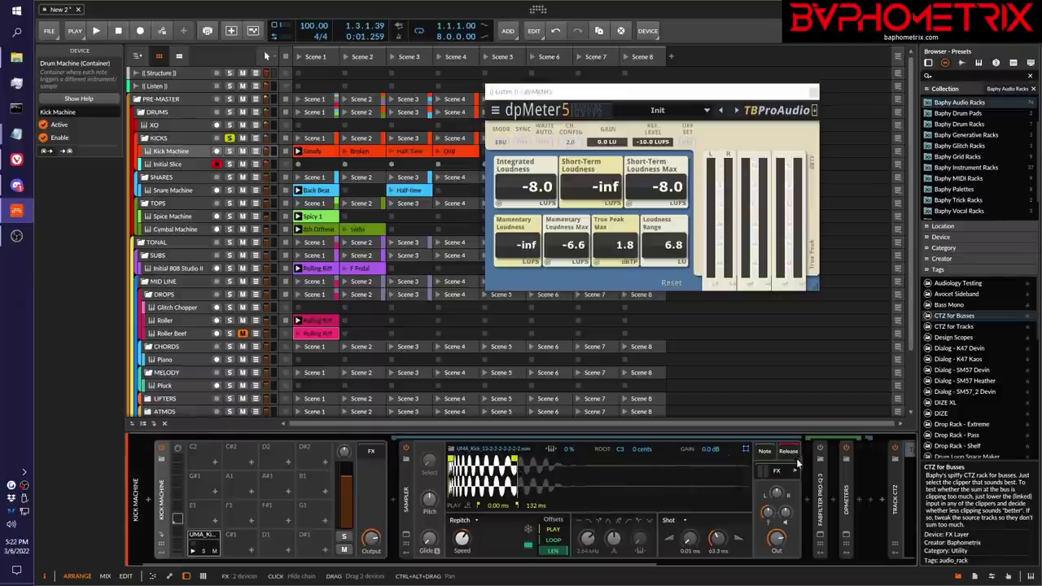
click(820, 537)
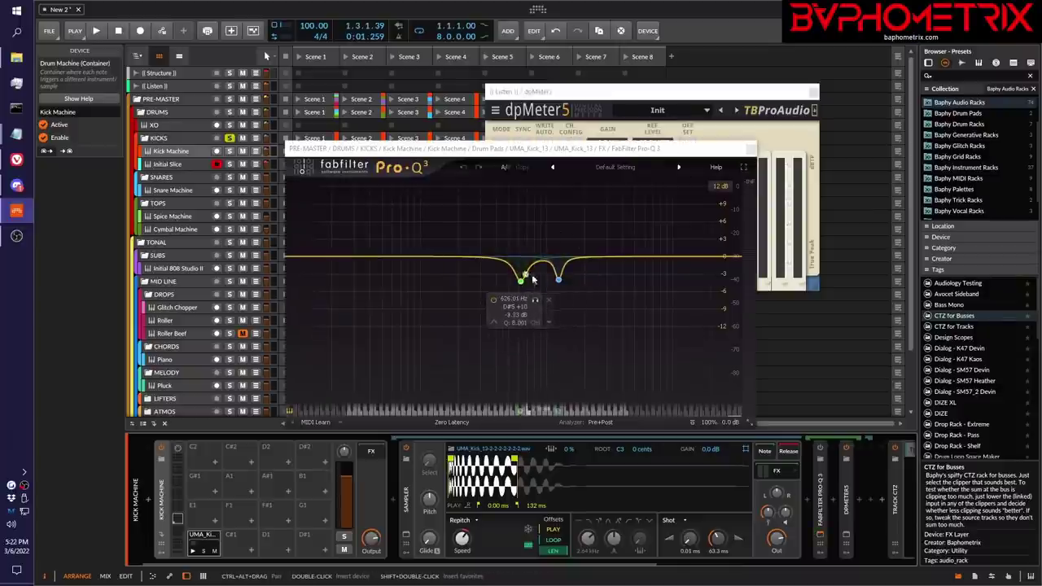
click(750, 151)
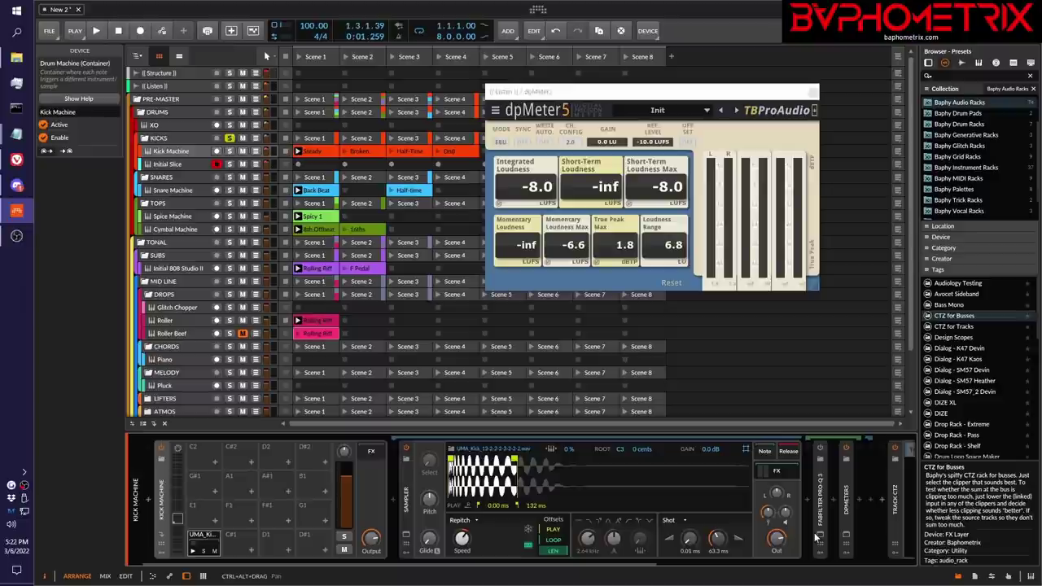
key(space)
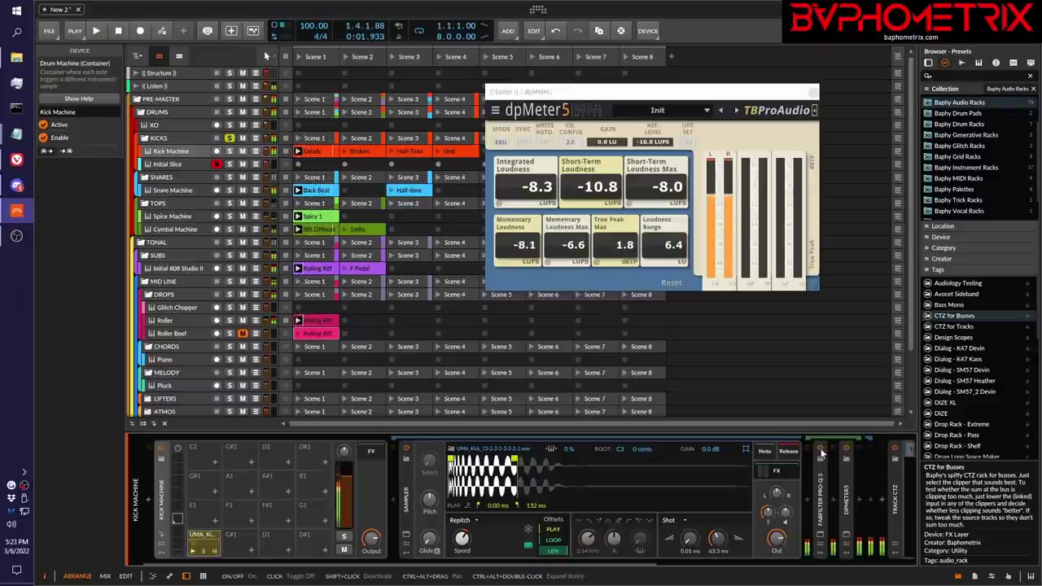
key(space)
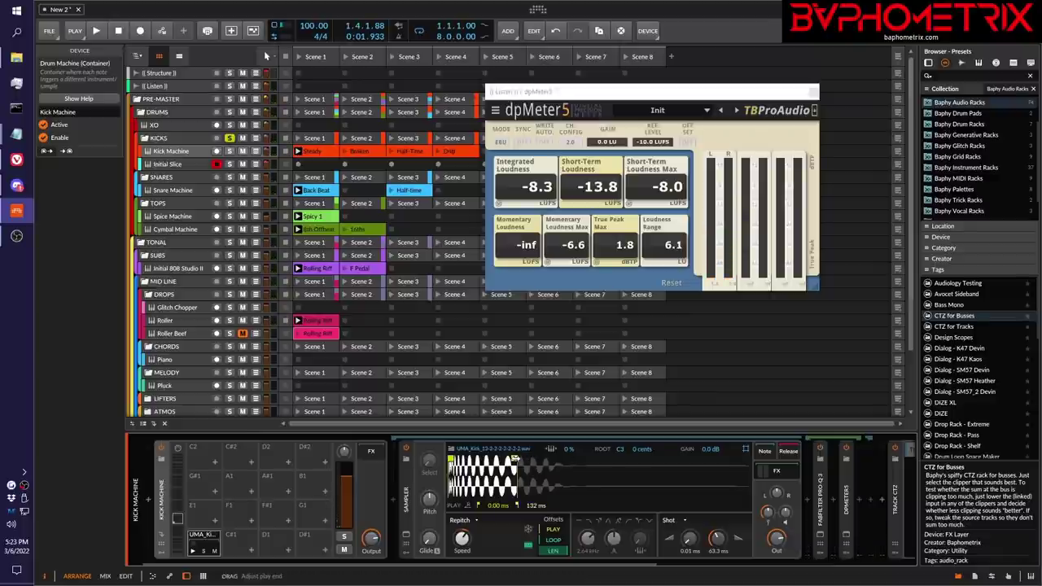
- Compare kick lengths by auditioning the sample with its playback end at 550 ms and again at 132 ms
drag(516, 460, 737, 460)
key(space)
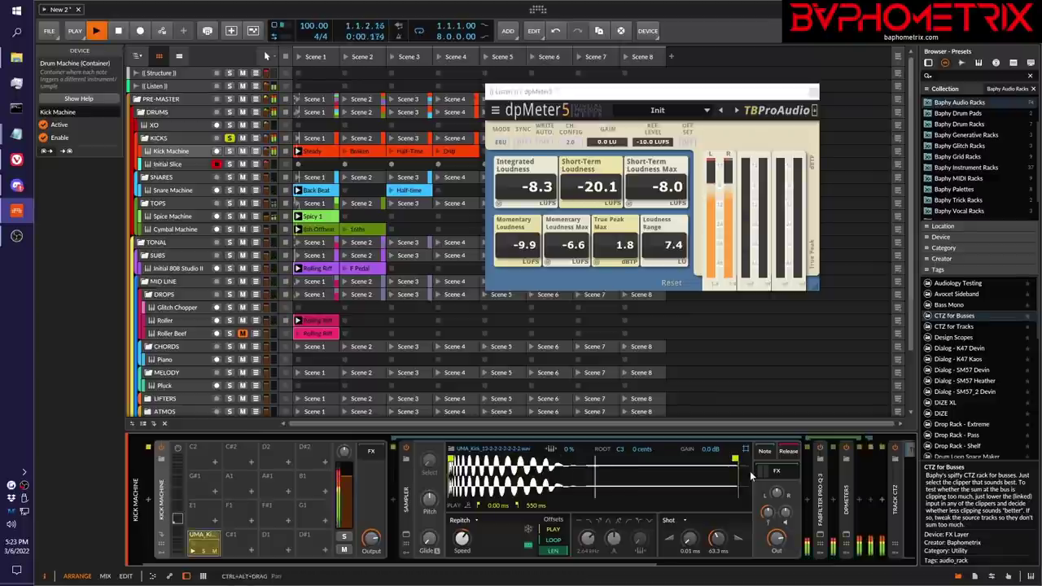
key(space)
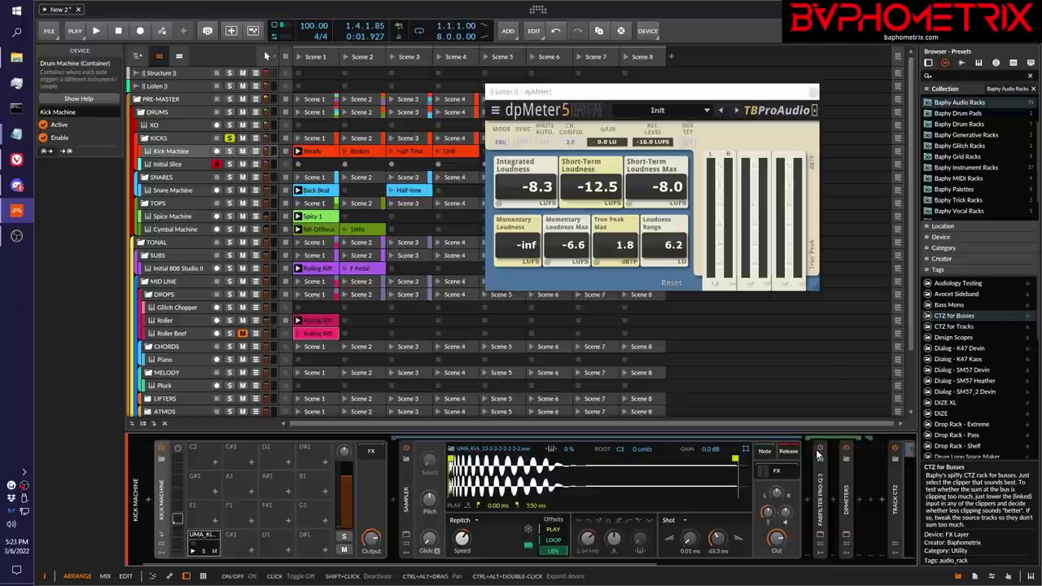
drag(737, 458, 516, 462)
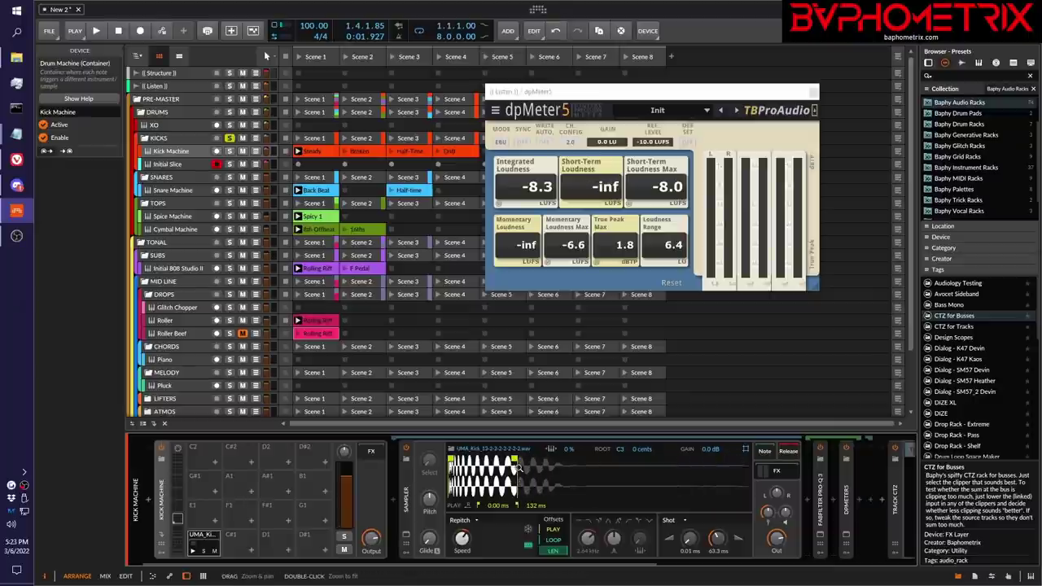
key(space)
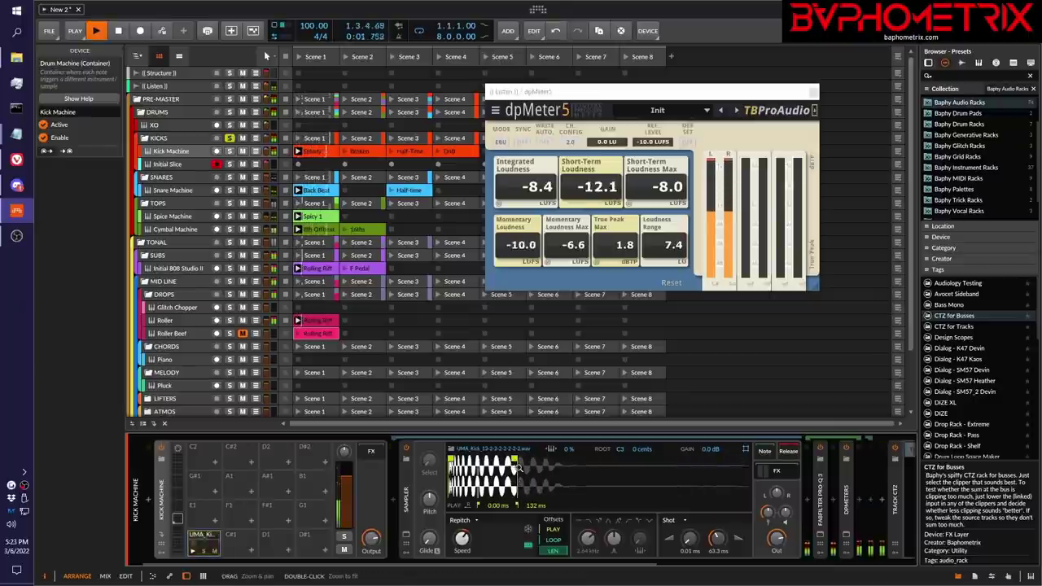
key(space)
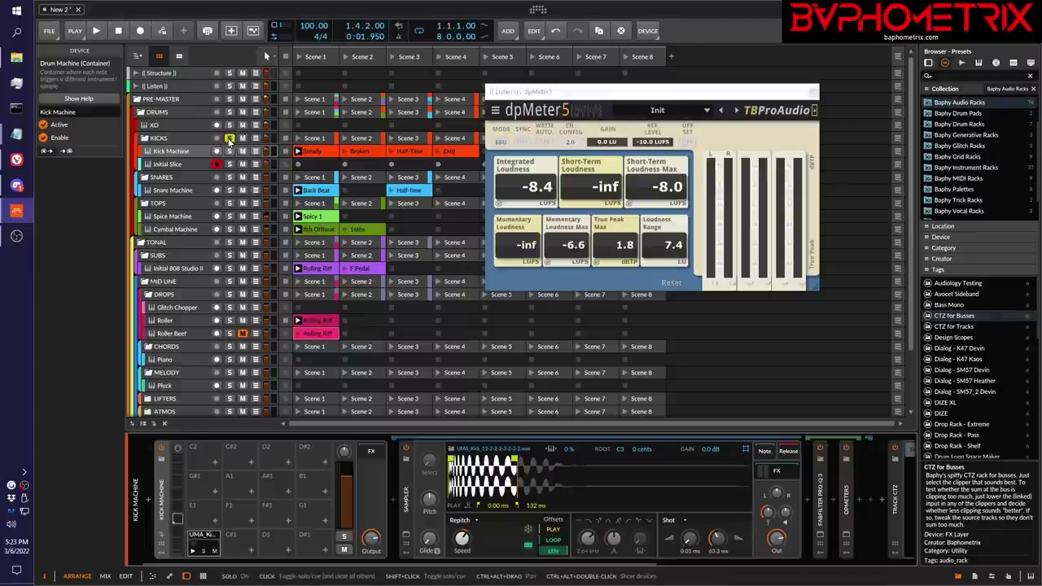
- Play the full mix with the KICKS group unsoloed to measure its loudness, and reset dpMeter5
key(space)
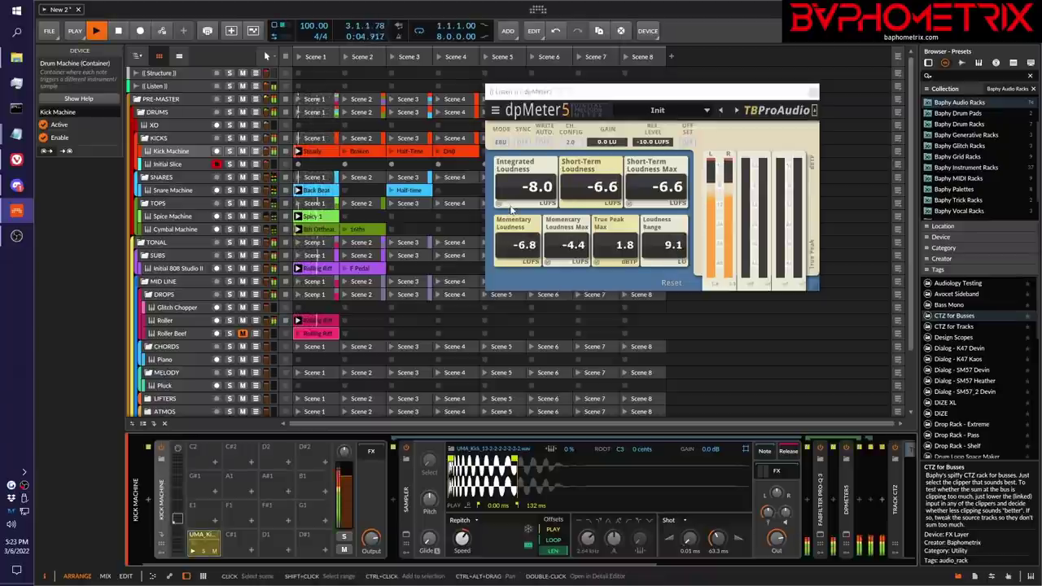
key(space)
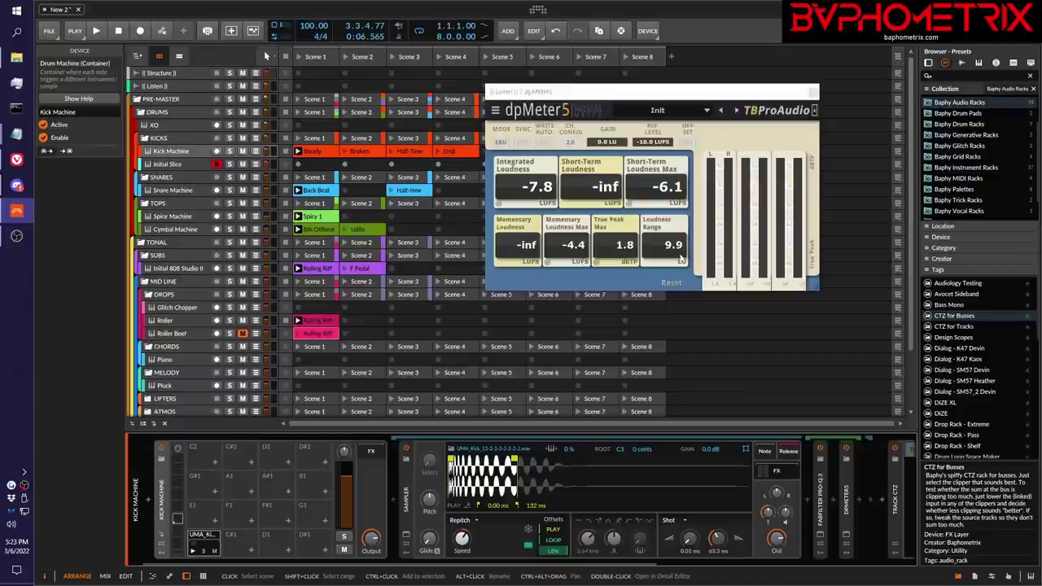
click(673, 284)
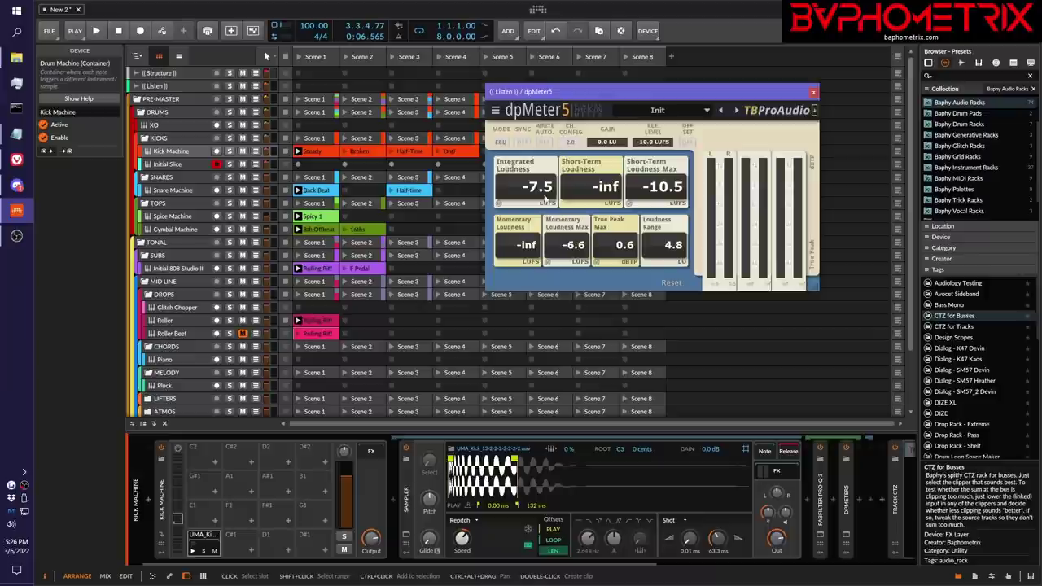
- Open the XO instrument on the XO track to view its drum sample space, and close it
click(194, 125)
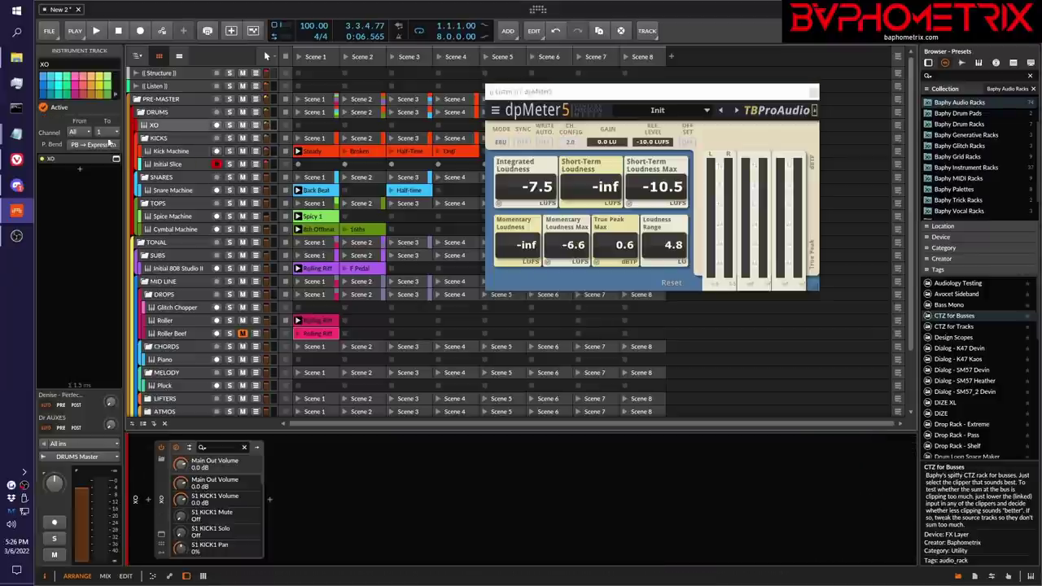
click(176, 447)
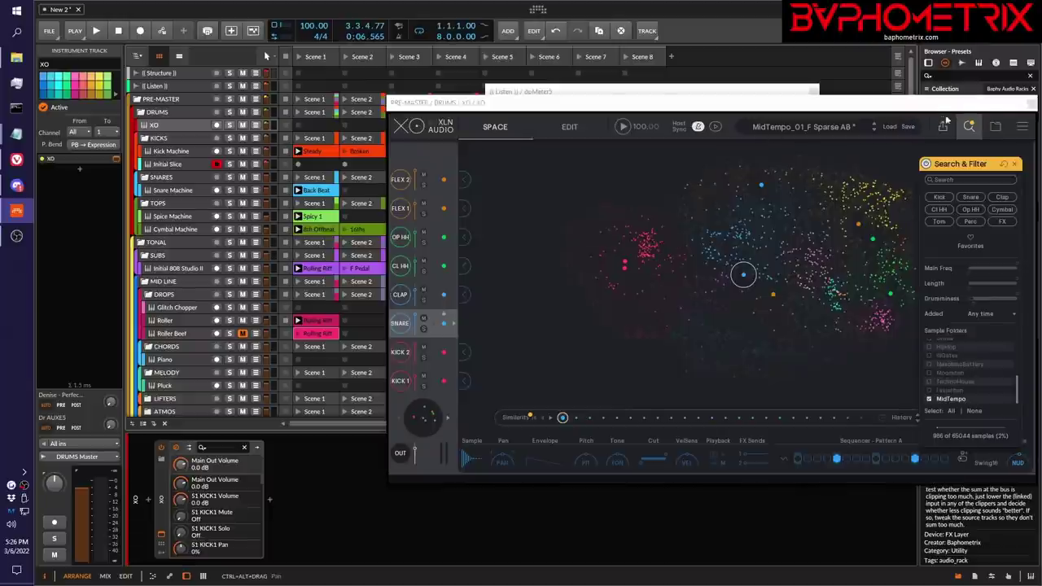
click(1031, 105)
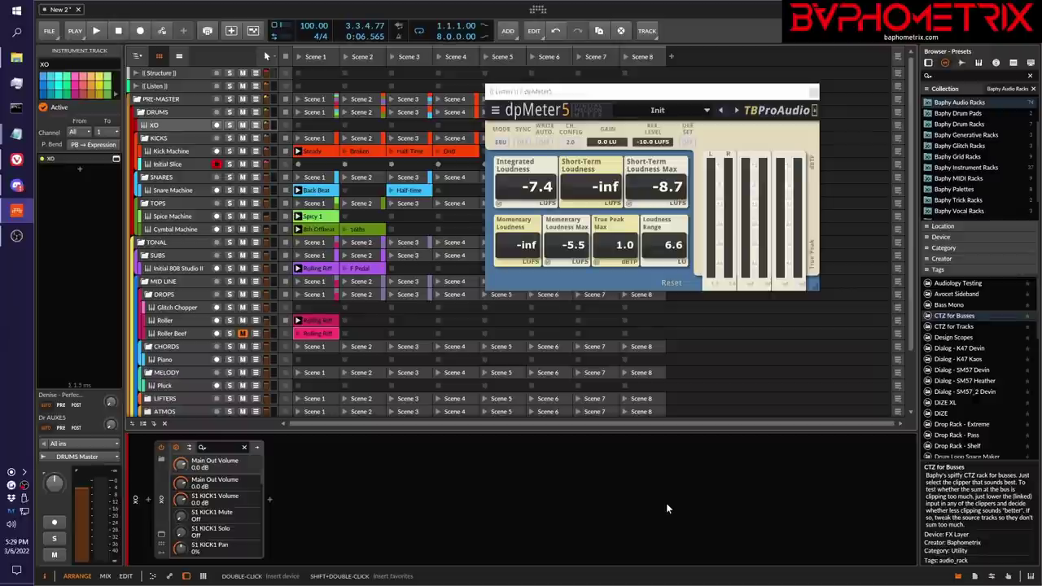
- Inspect the KClip 3 clipper settings in the Kick Machine track's Track CTZ chain, and close the plugin
click(168, 152)
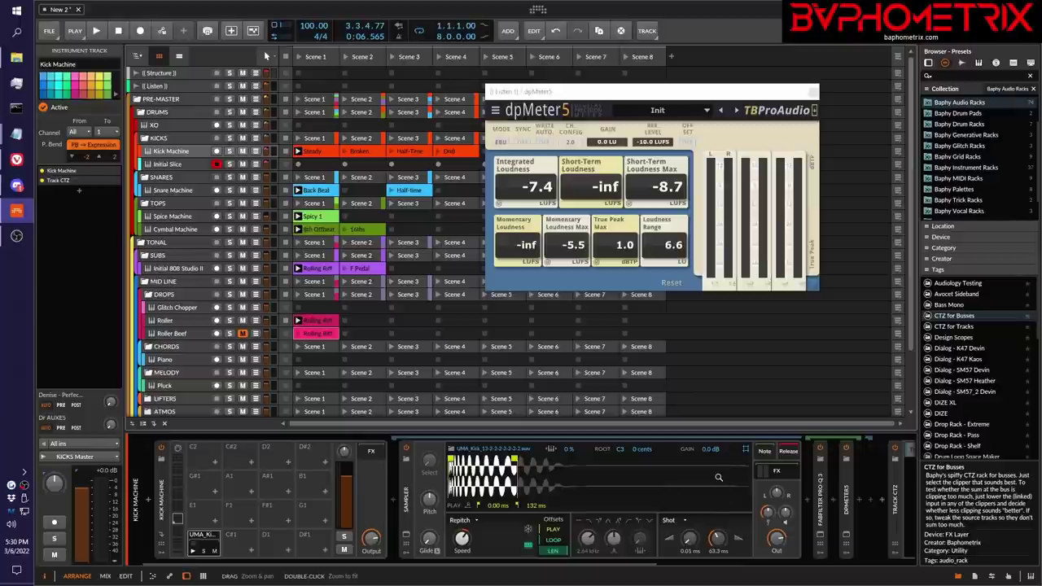
scroll(719, 481, right, 5)
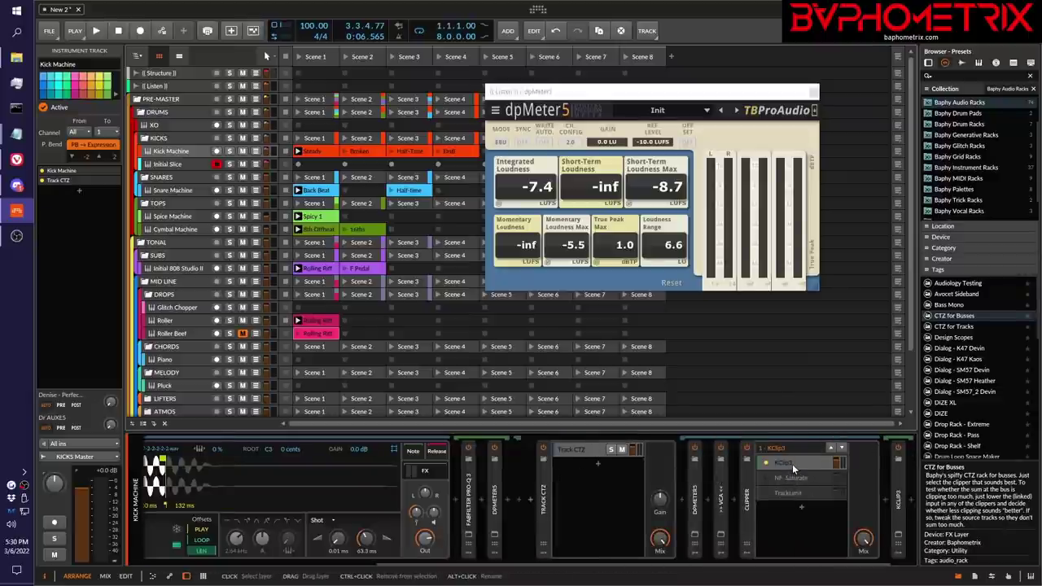
click(898, 537)
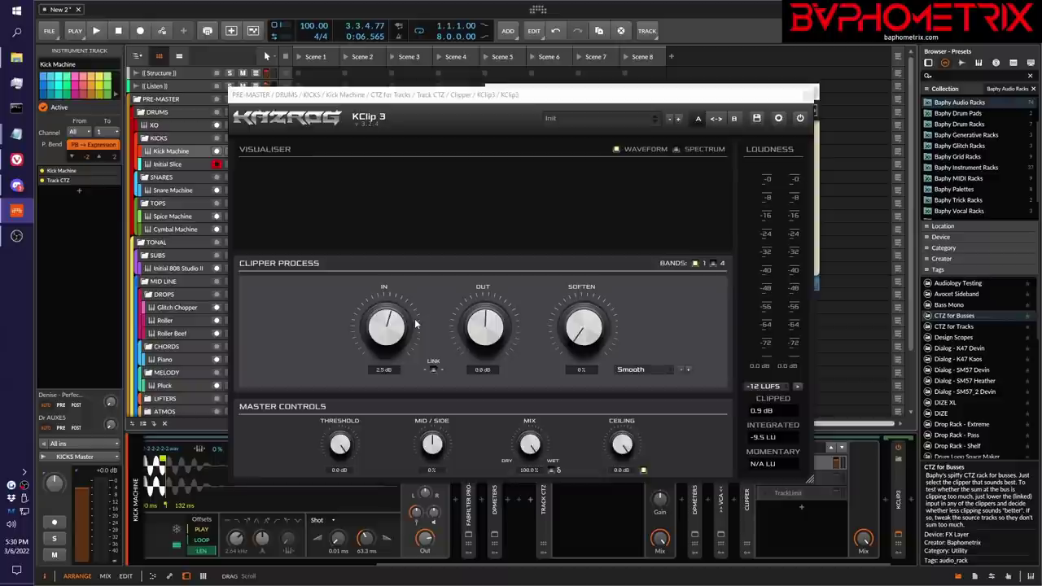
click(802, 92)
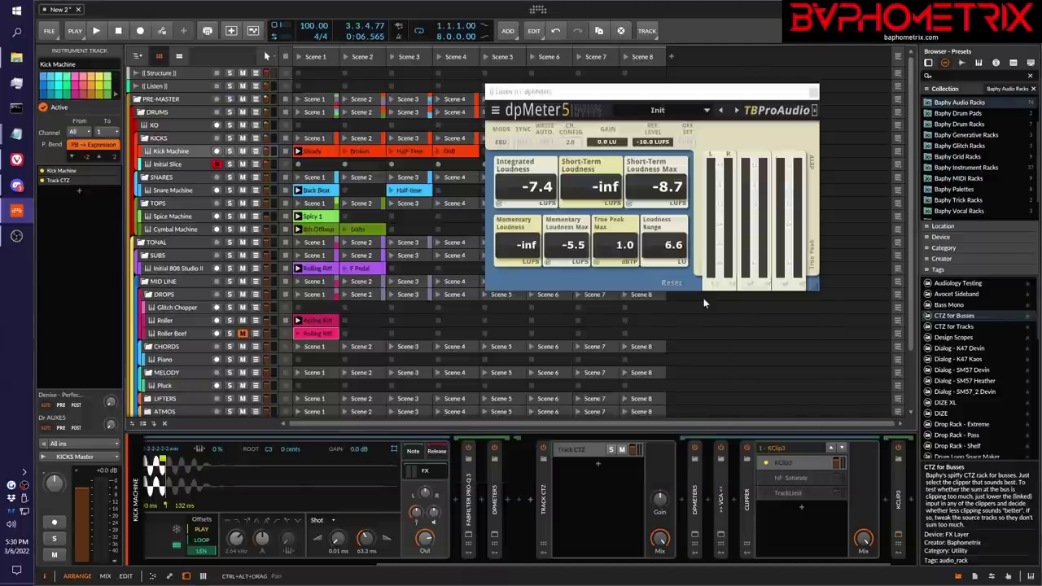
- Inspect the KClip 3 clipper settings in the Snare Machine track's Track CTZ chain, and close the plugin
click(188, 189)
scroll(641, 534, down, 5)
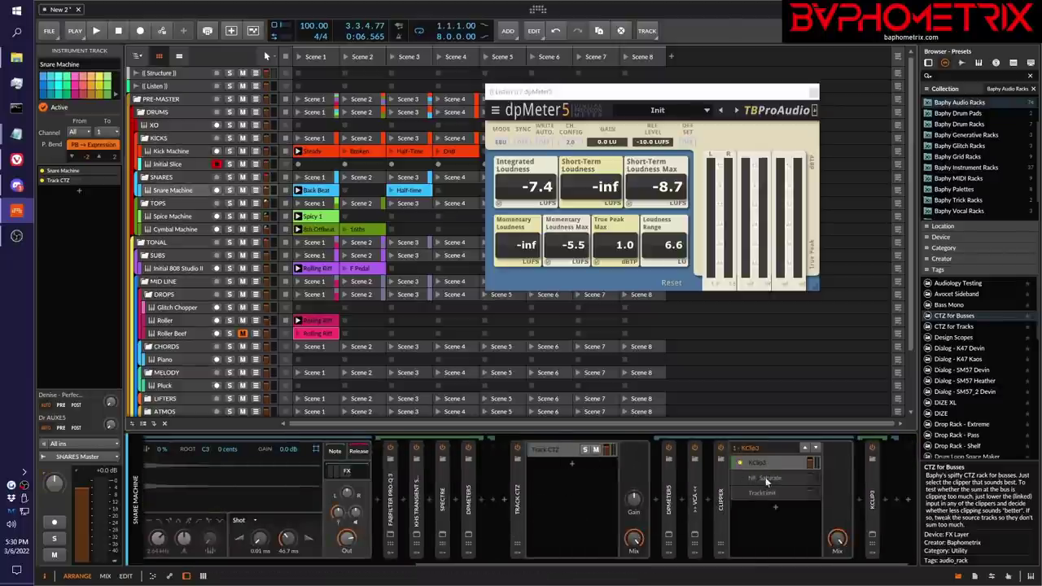
click(872, 534)
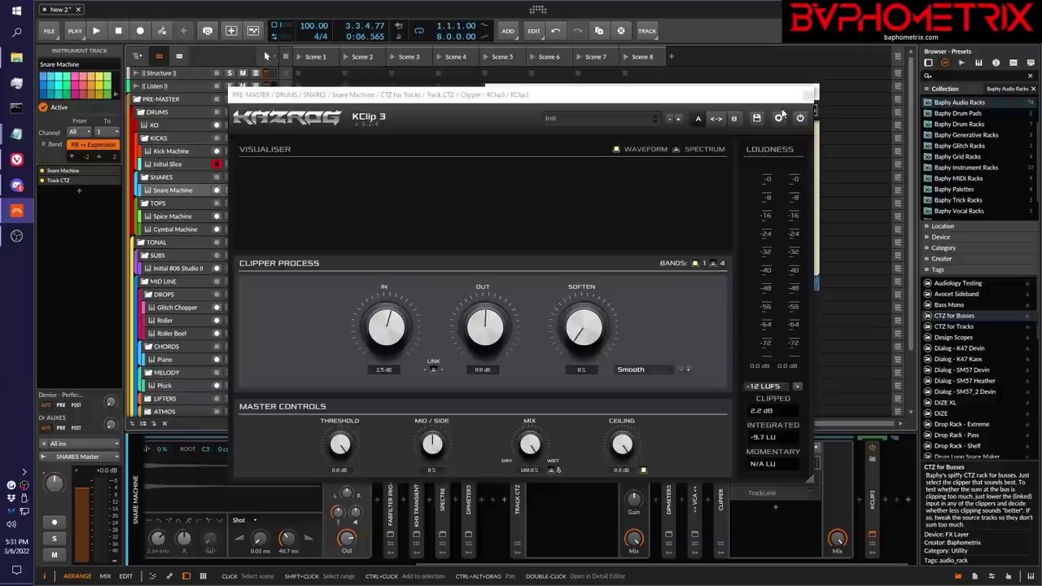
click(808, 94)
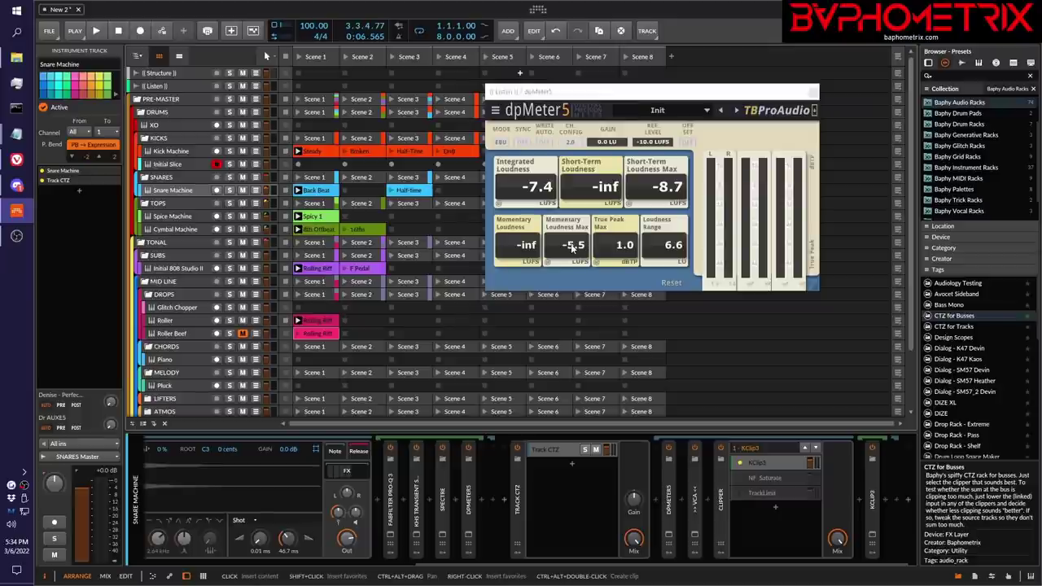
- Play the soloed Kick Machine track and the full unsoloed mix to compare their loudness in dpMeter5
key(space)
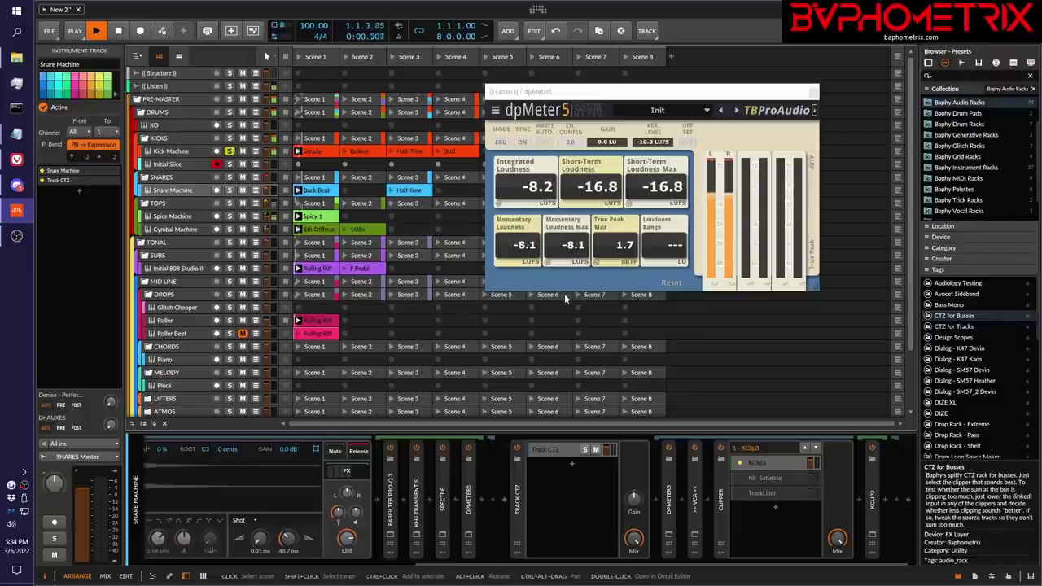
key(space)
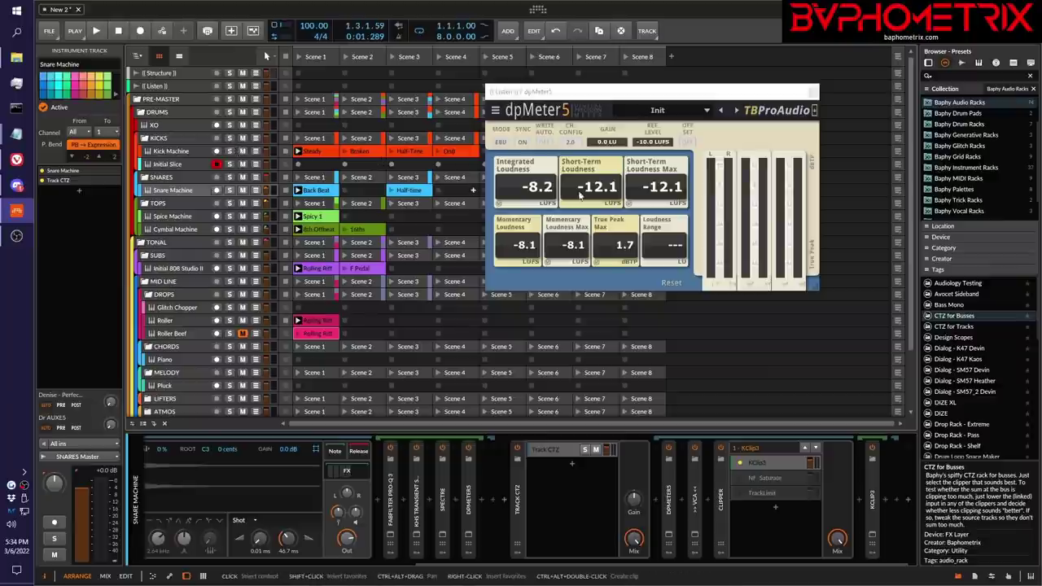
key(space)
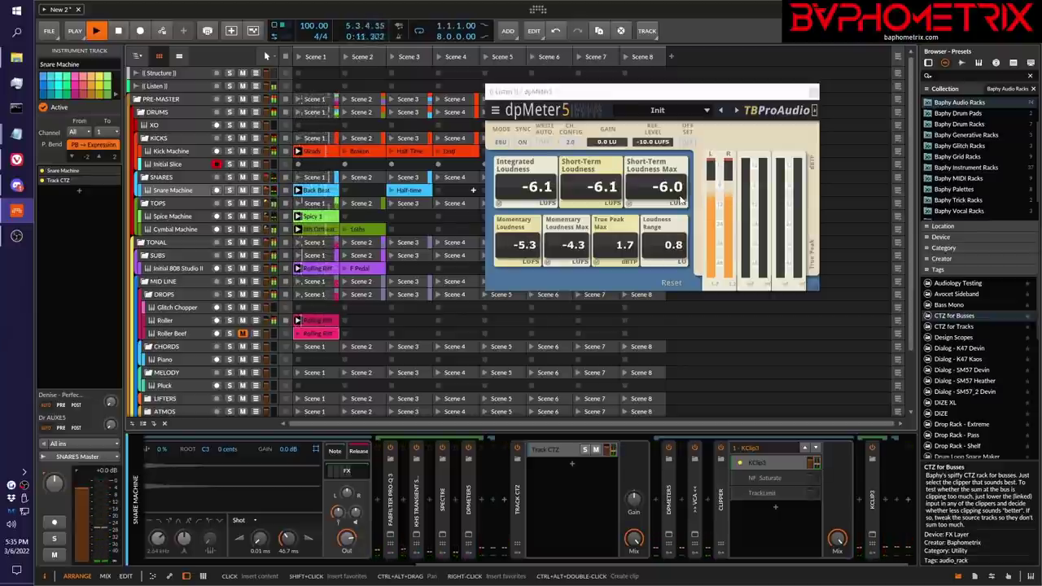
key(space)
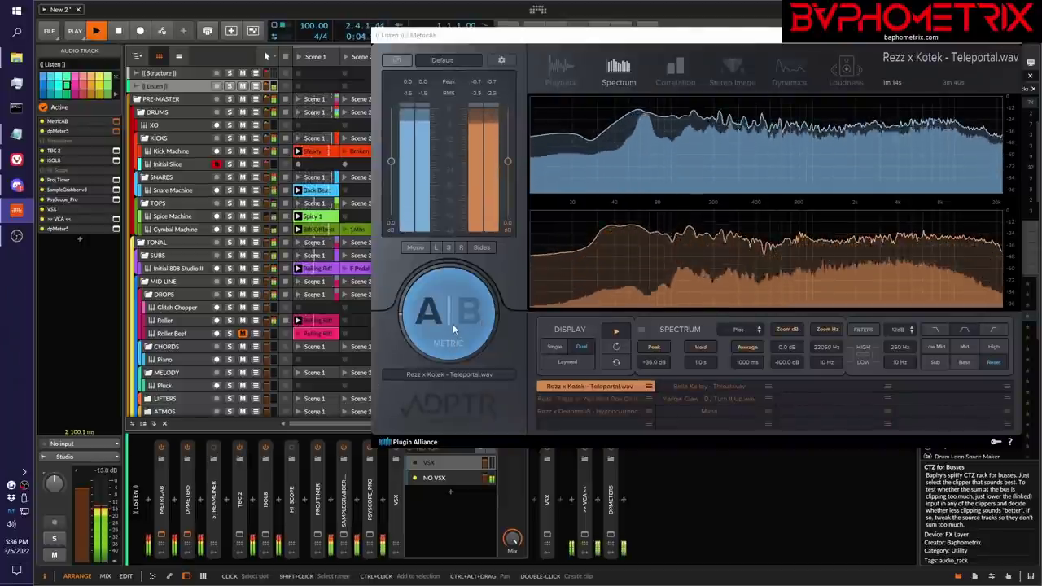
- Switch MetricAB repeatedly between the mix and the Rezz x Kotek - Teleportal.wav reference during playback to compare their sound and spectra
click(453, 324)
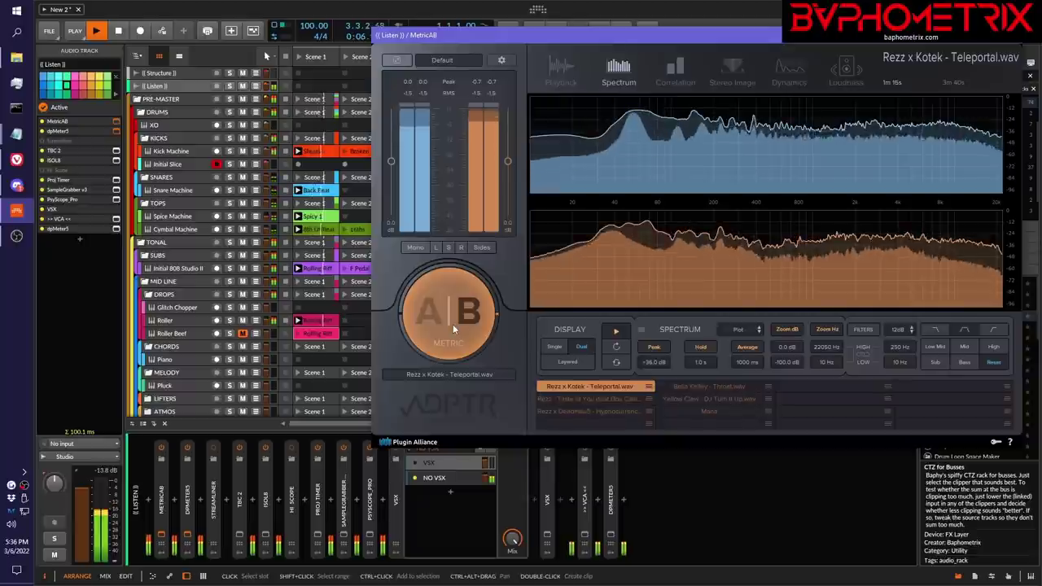
click(452, 324)
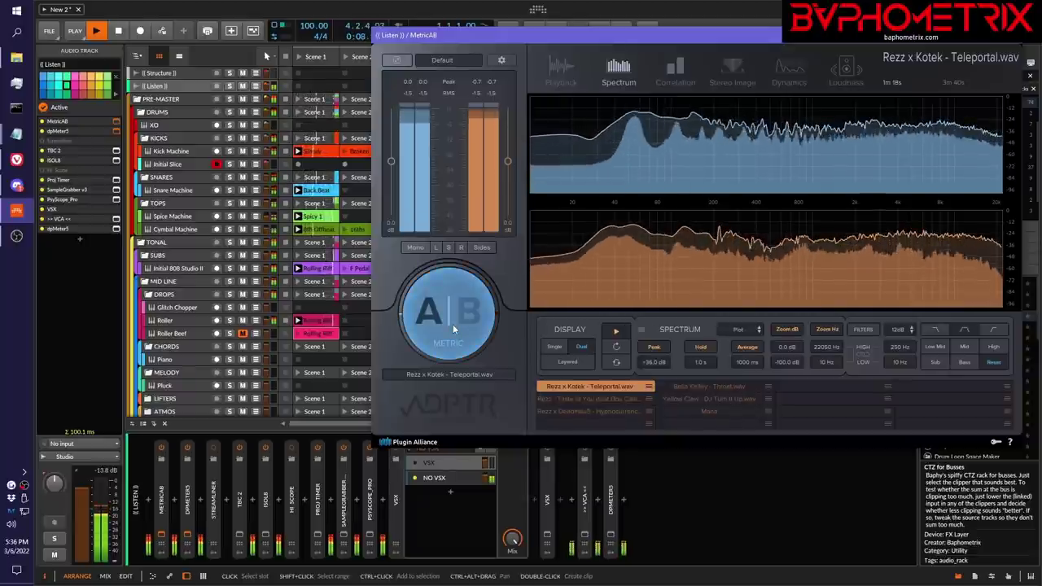
click(452, 324)
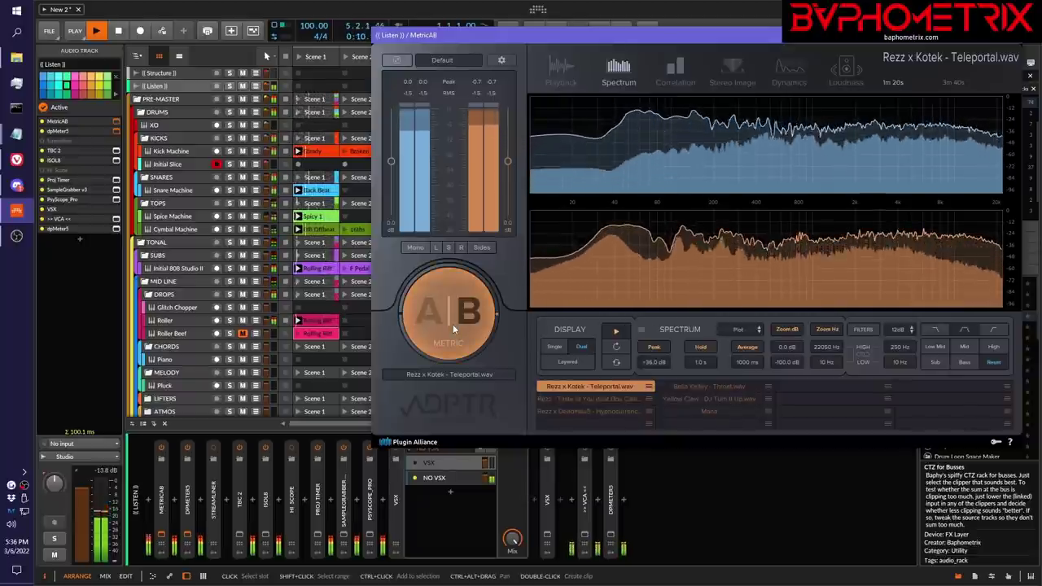
click(452, 324)
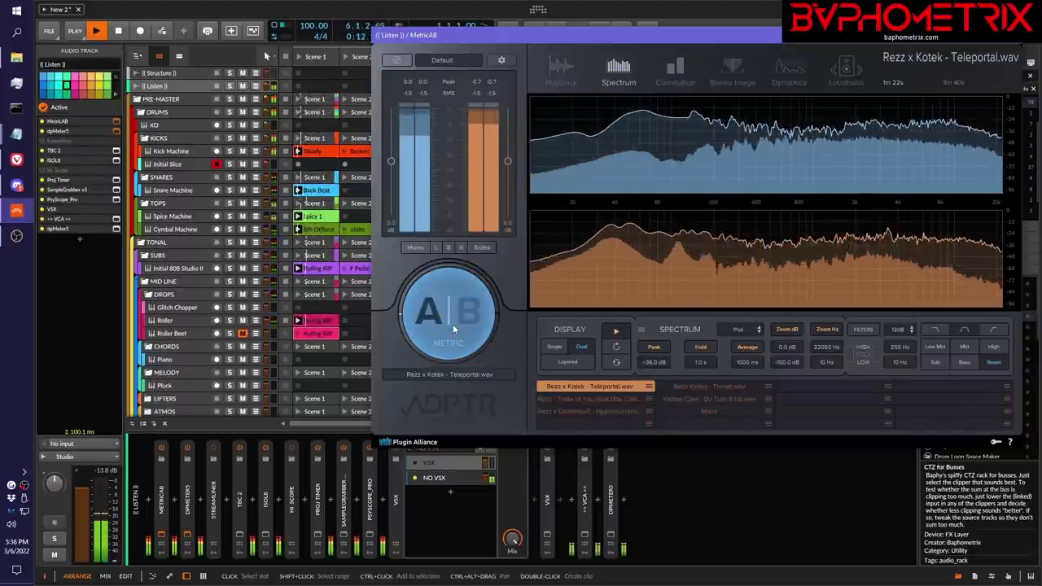
click(452, 324)
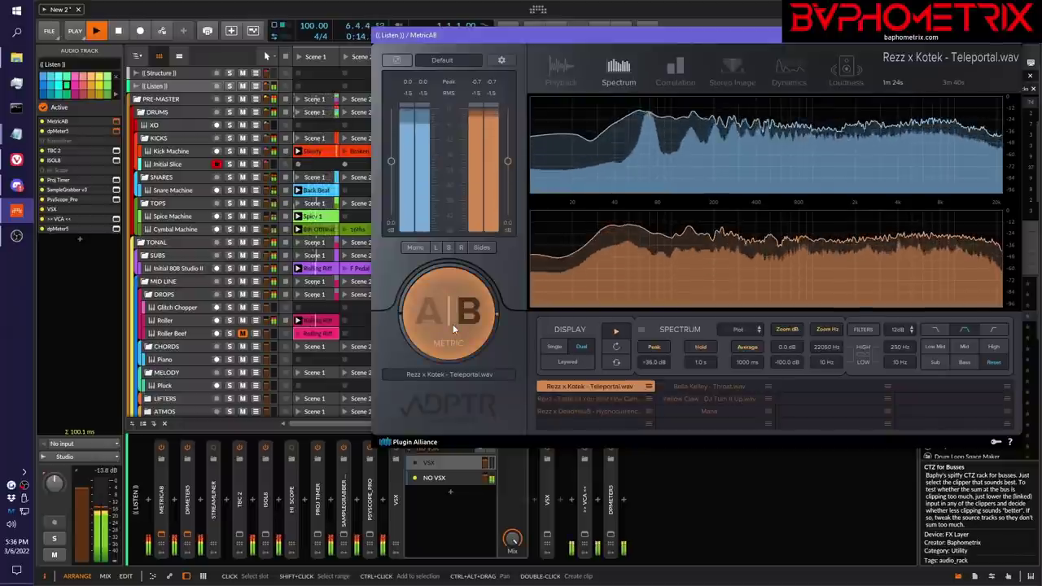
click(452, 324)
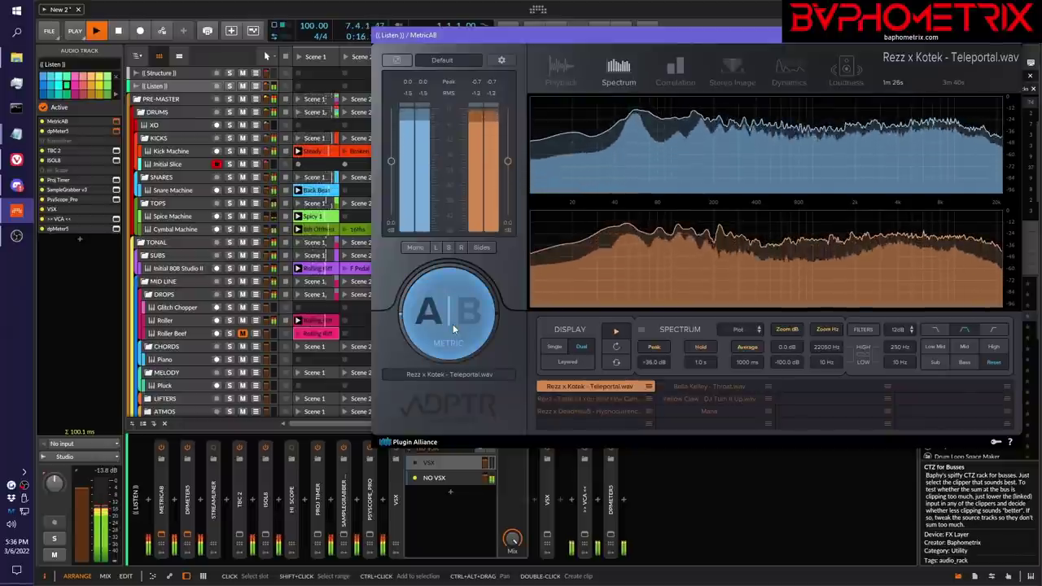
click(452, 324)
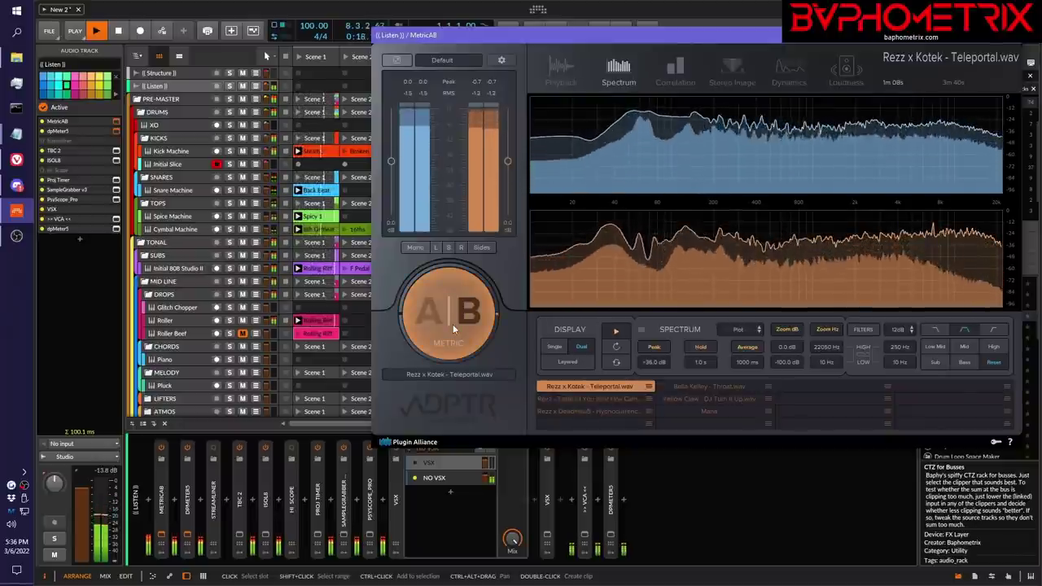
click(453, 324)
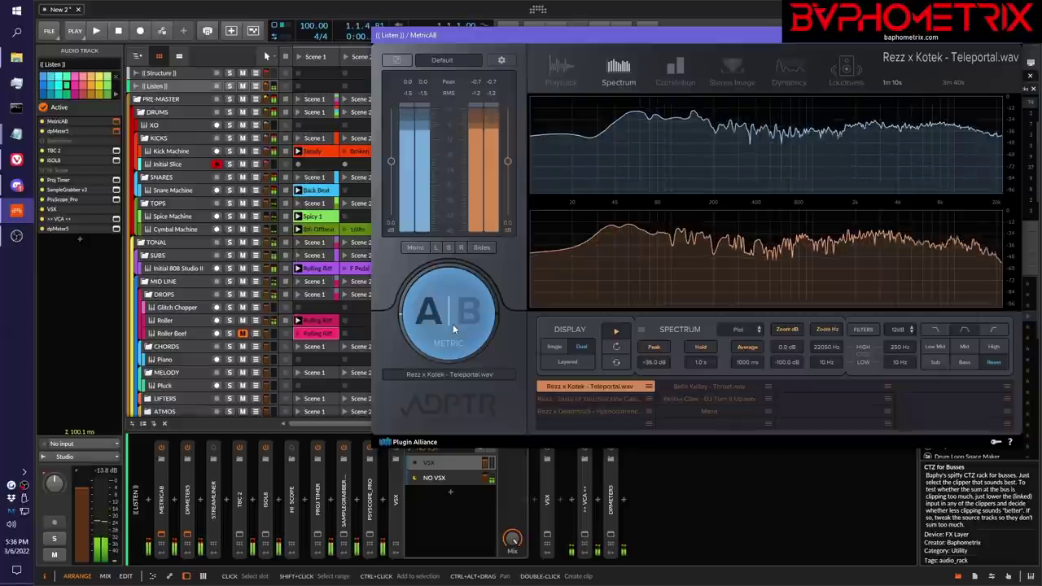